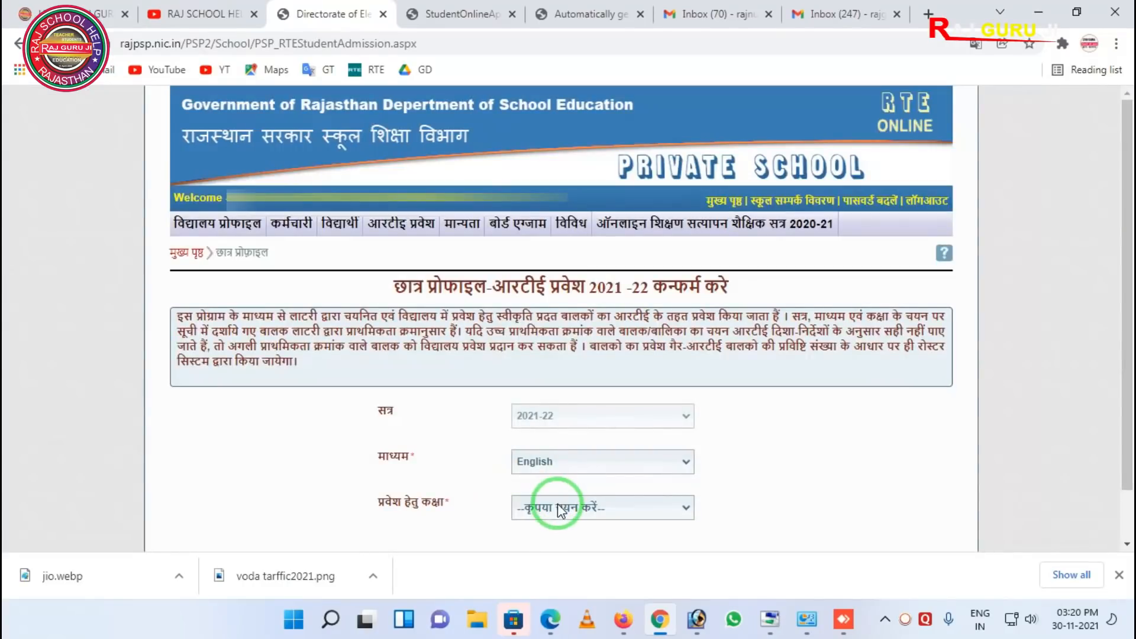
Choose First as the admission class to load the list of children selected by the RTE lottery
left_click(553, 508)
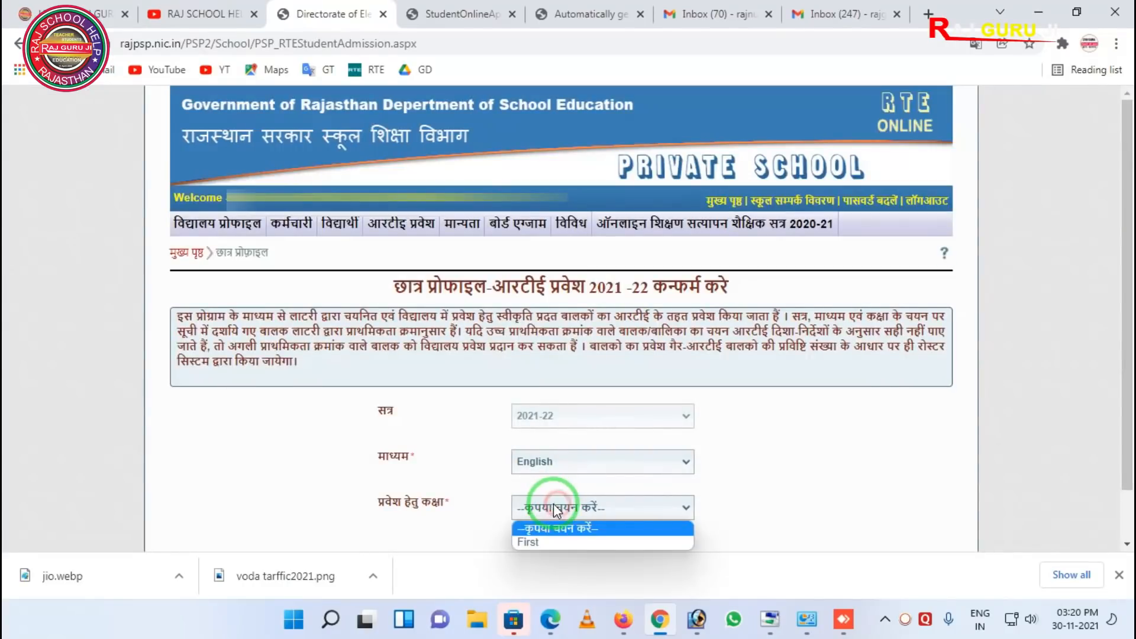
left_click(544, 541)
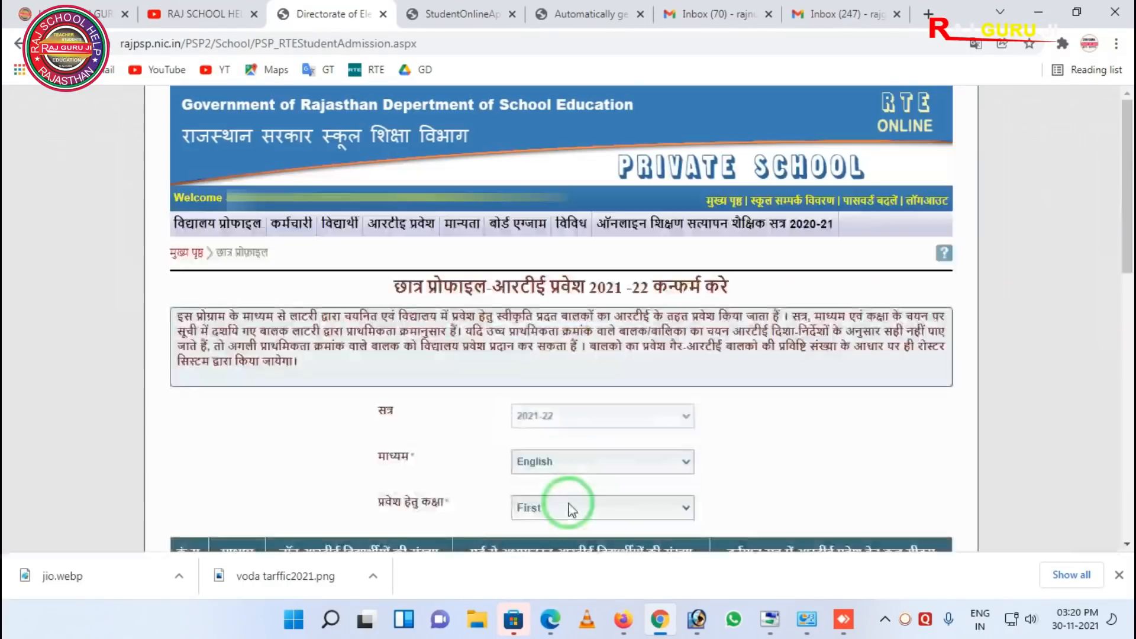
scroll(569, 497, "down", 6)
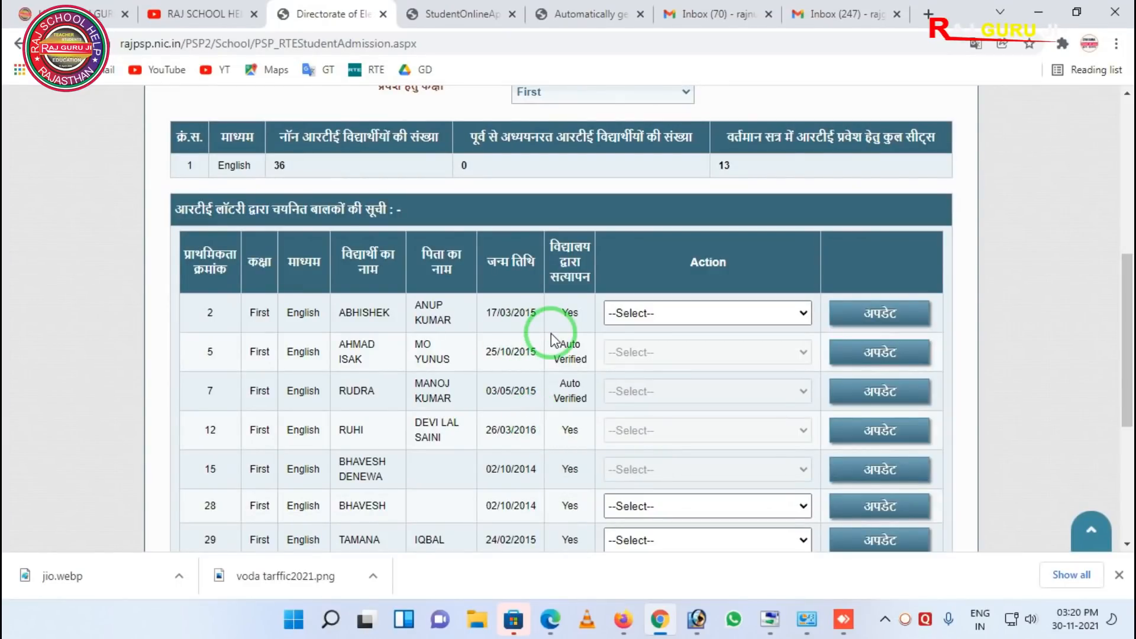
Set the Action for the student with priority number 2 to प्रवेशित करना हैं
mouse_move(556, 237)
left_mouse_down()
mouse_move(629, 325)
mouse_move(828, 341)
left_mouse_up()
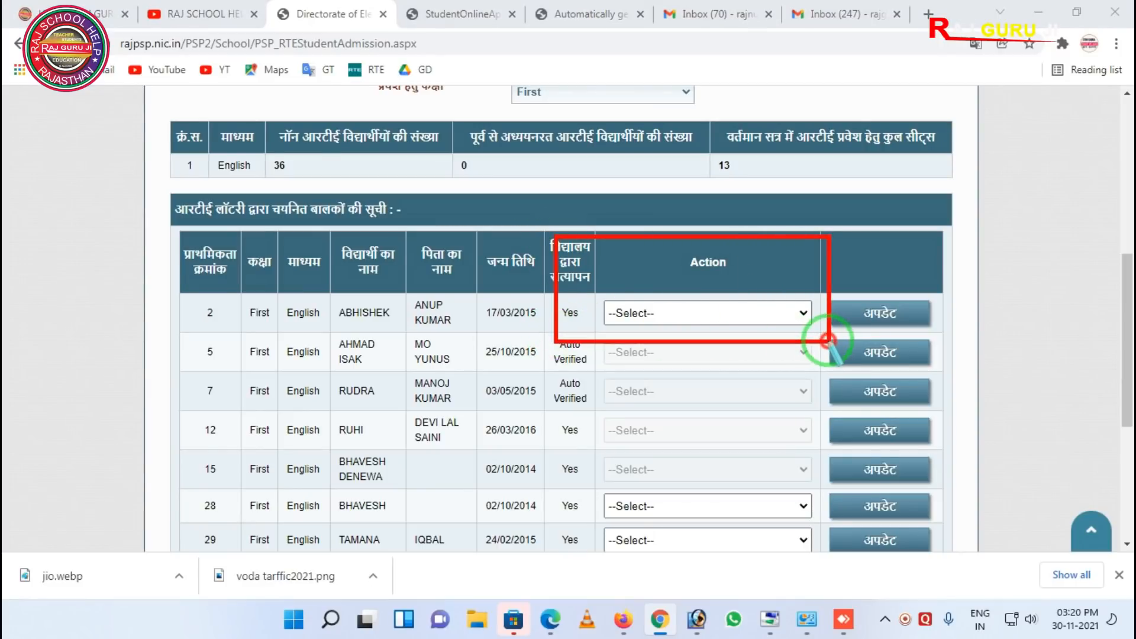
right_click(771, 333)
left_click(764, 318)
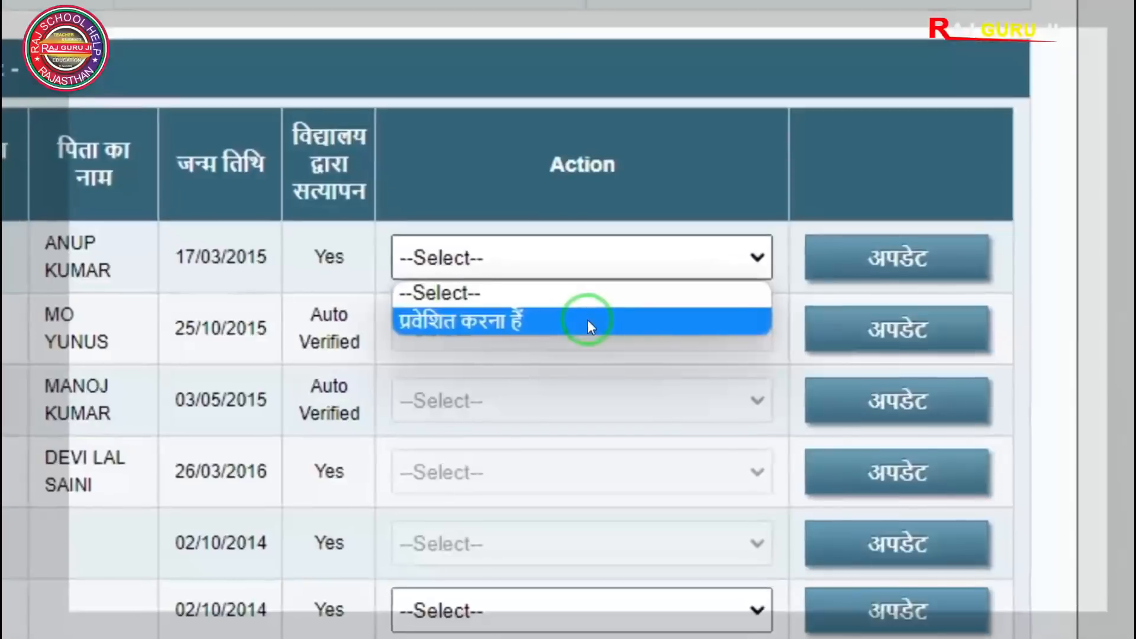
left_click(598, 323)
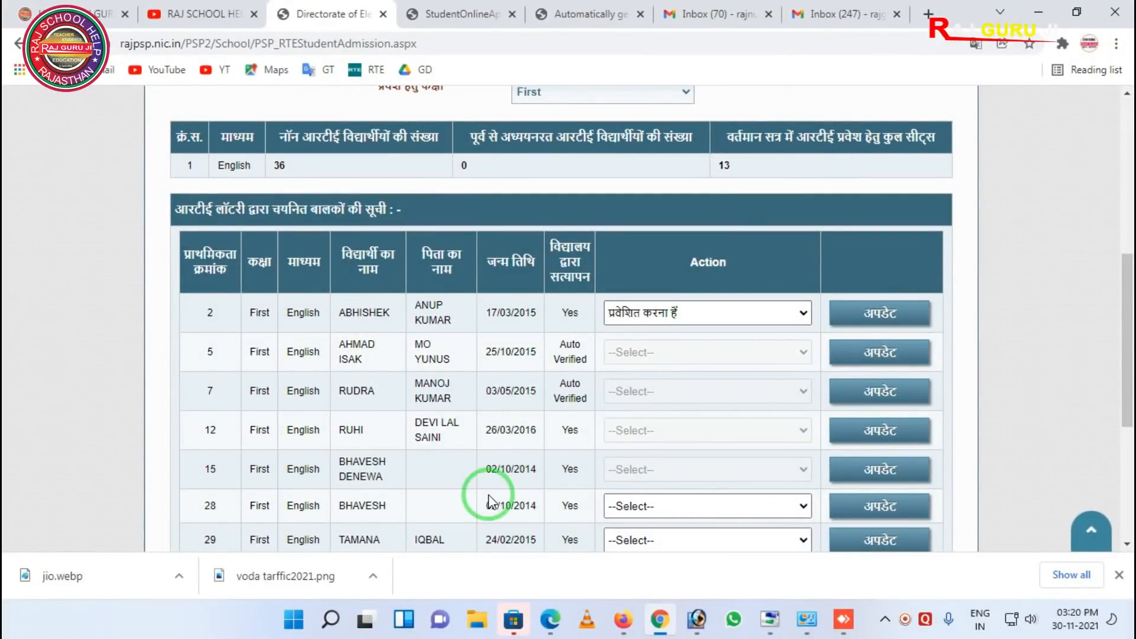
Look through the lottery list and check which Action options are offered for the students with priority numbers 28 and 30
scroll(595, 456, "down", 1)
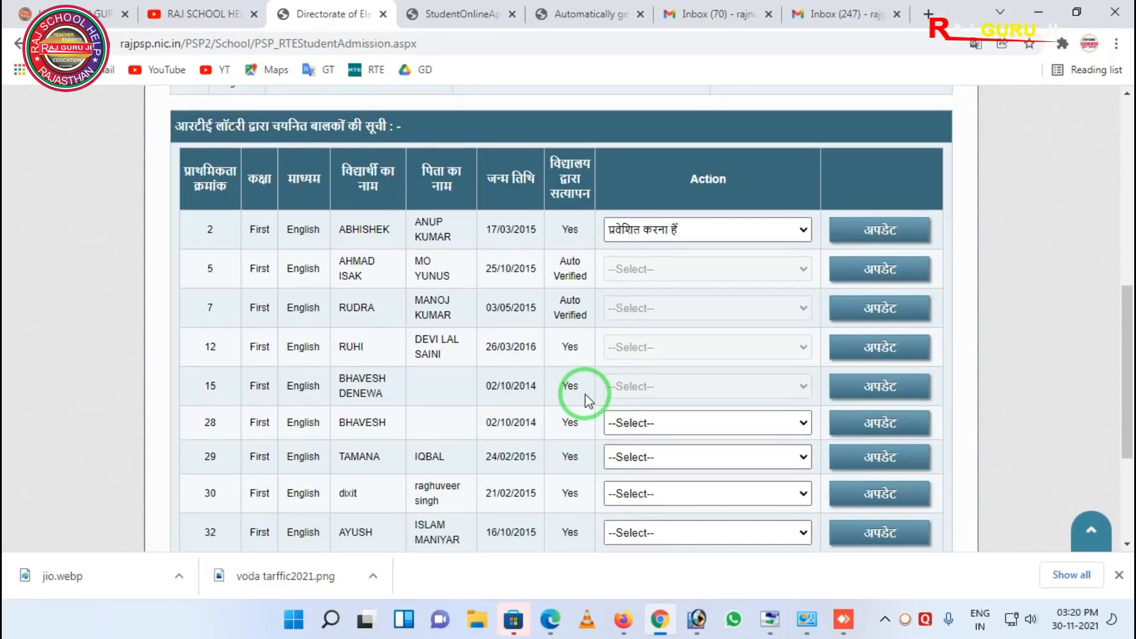
scroll(583, 385, "down", 1)
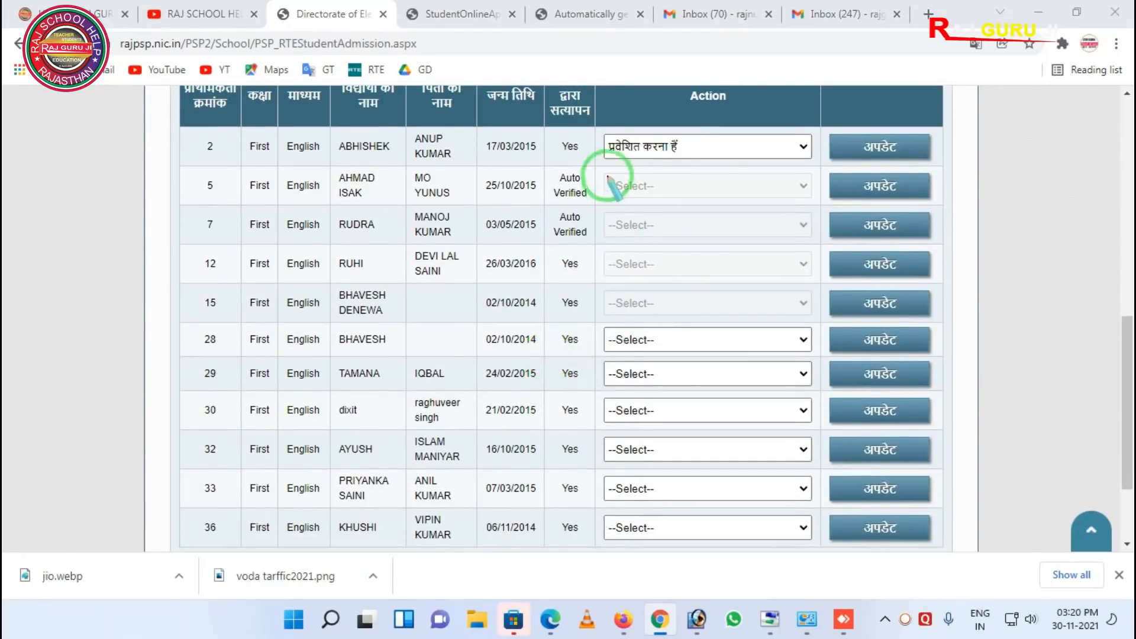
mouse_move(600, 115)
left_mouse_down()
mouse_move(733, 167)
mouse_move(798, 168)
left_mouse_up()
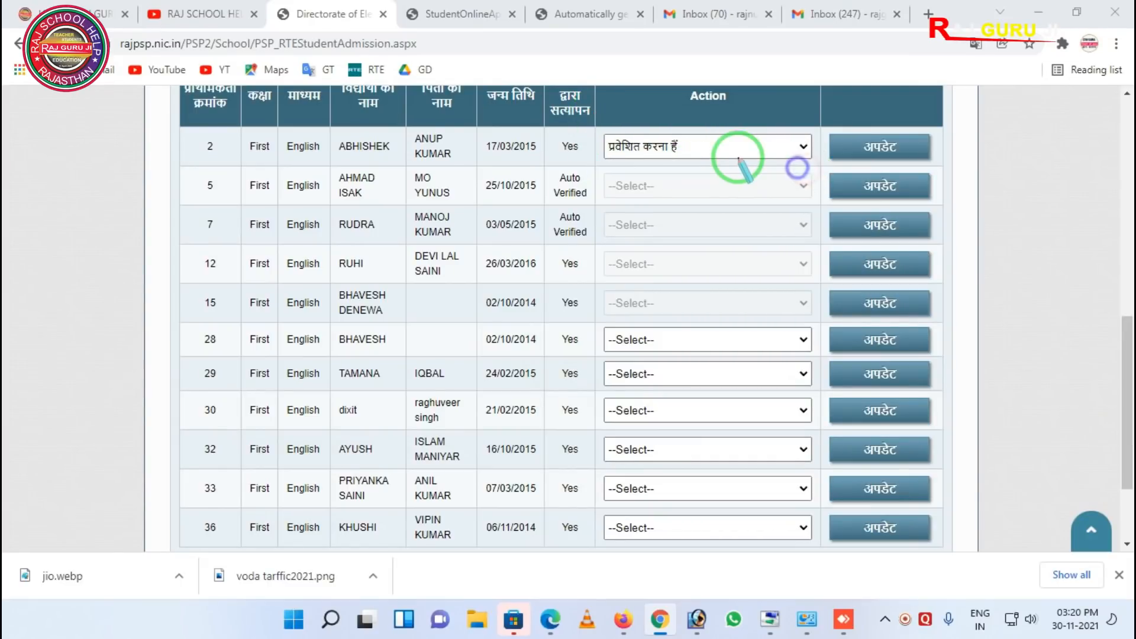
left_click(793, 148)
left_click(795, 152)
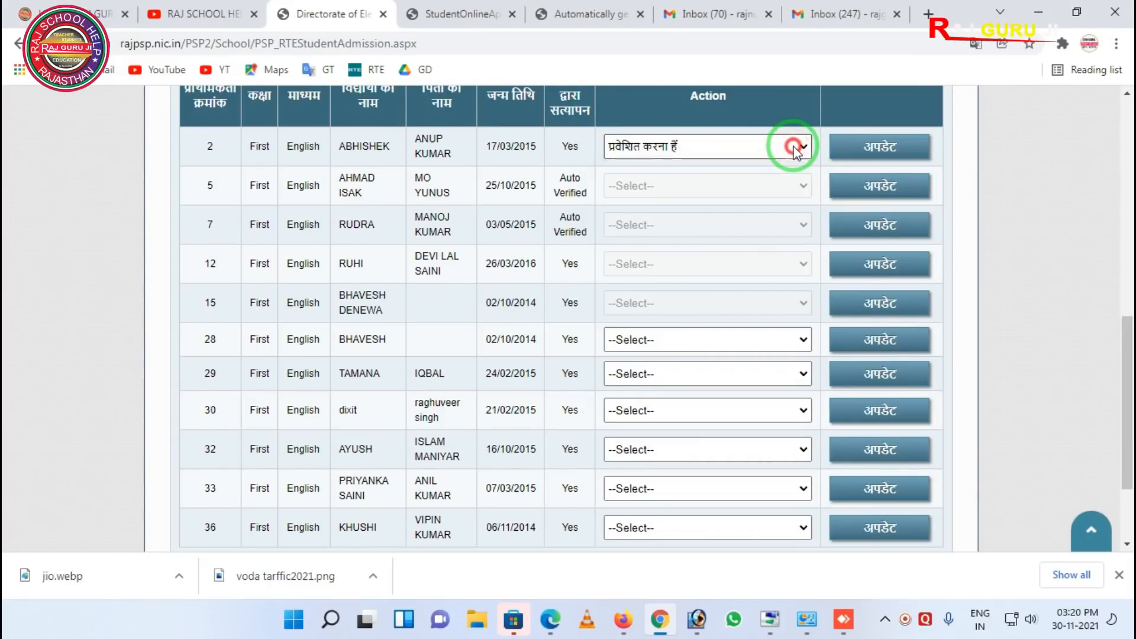
left_click(670, 339)
left_click(658, 411)
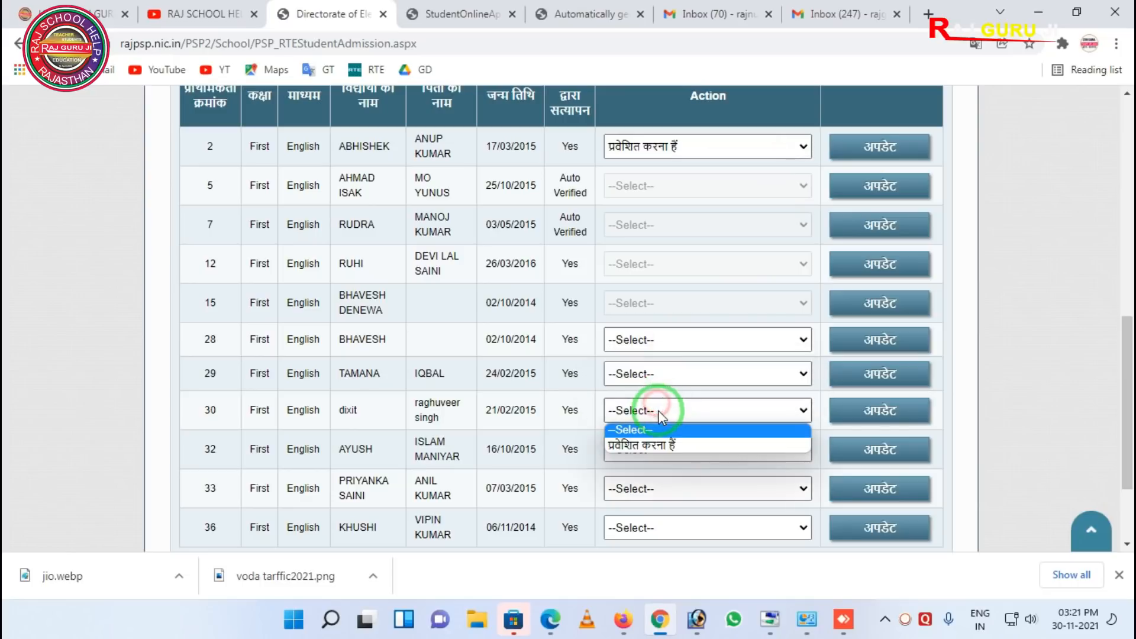
left_click(653, 237)
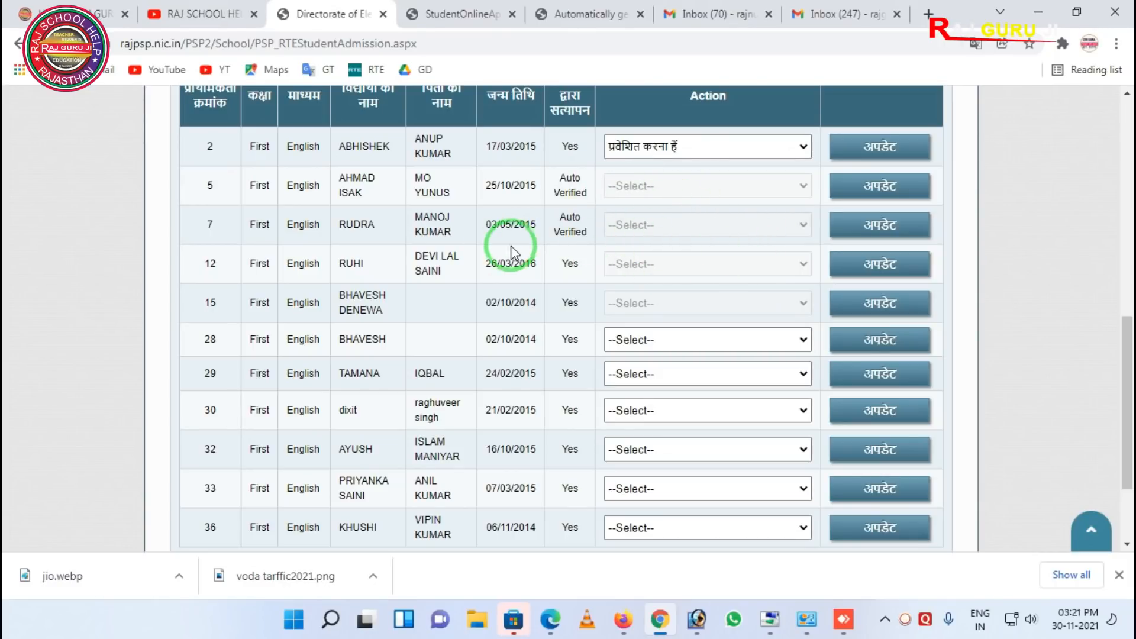
Compare the school verification status of priority numbers 5, 7 and 12 with their Action fields, and check priority number 28's options
mouse_move(543, 165)
left_mouse_down()
mouse_move(552, 246)
mouse_move(591, 257)
left_mouse_up()
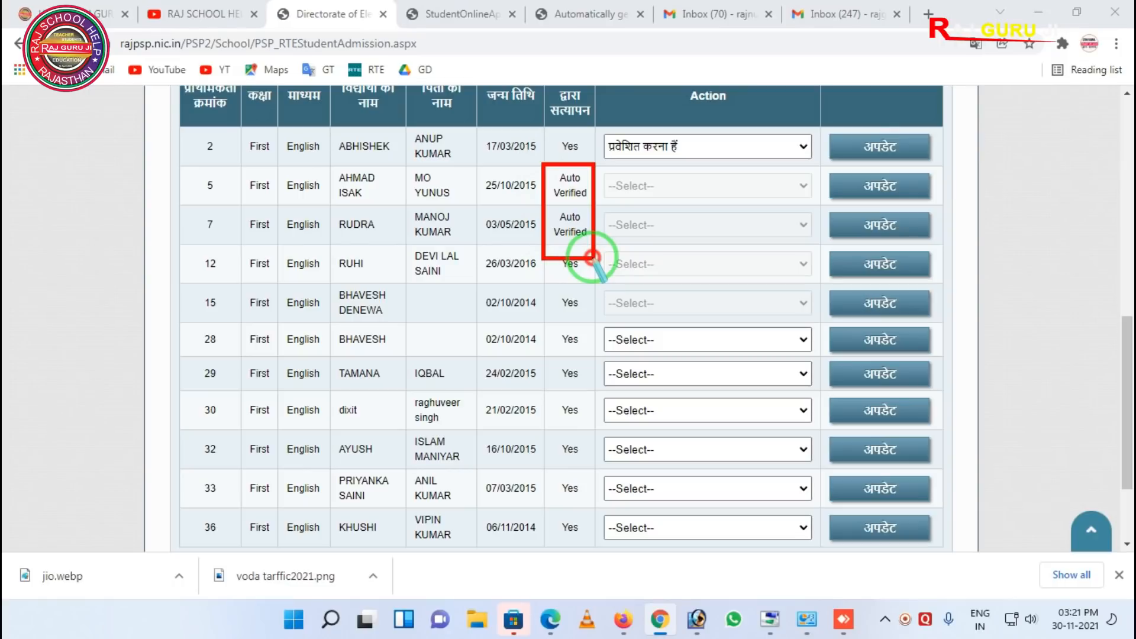
right_click(594, 253)
left_click_drag(548, 151, 602, 268)
right_click(600, 259)
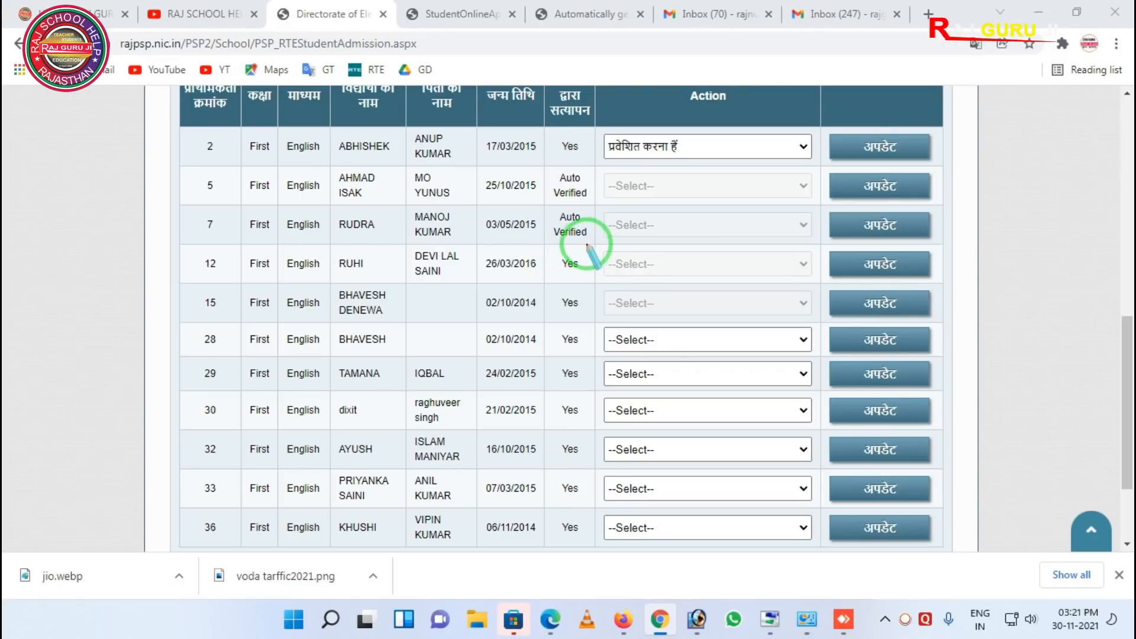
scroll(581, 237, "up", 2)
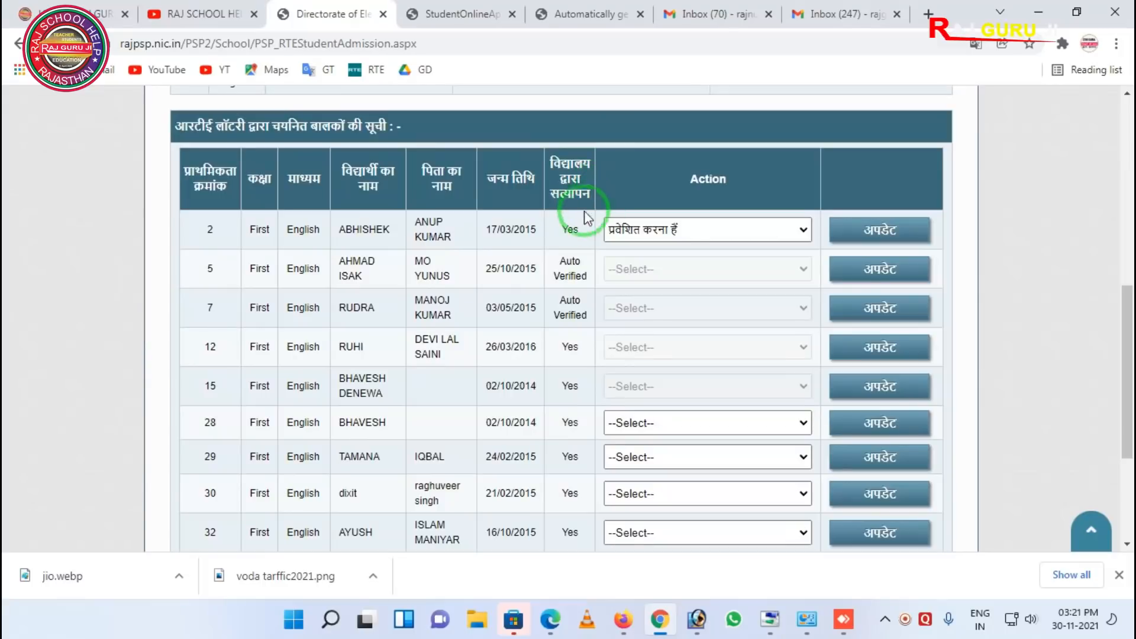
scroll(574, 225, "down", 5)
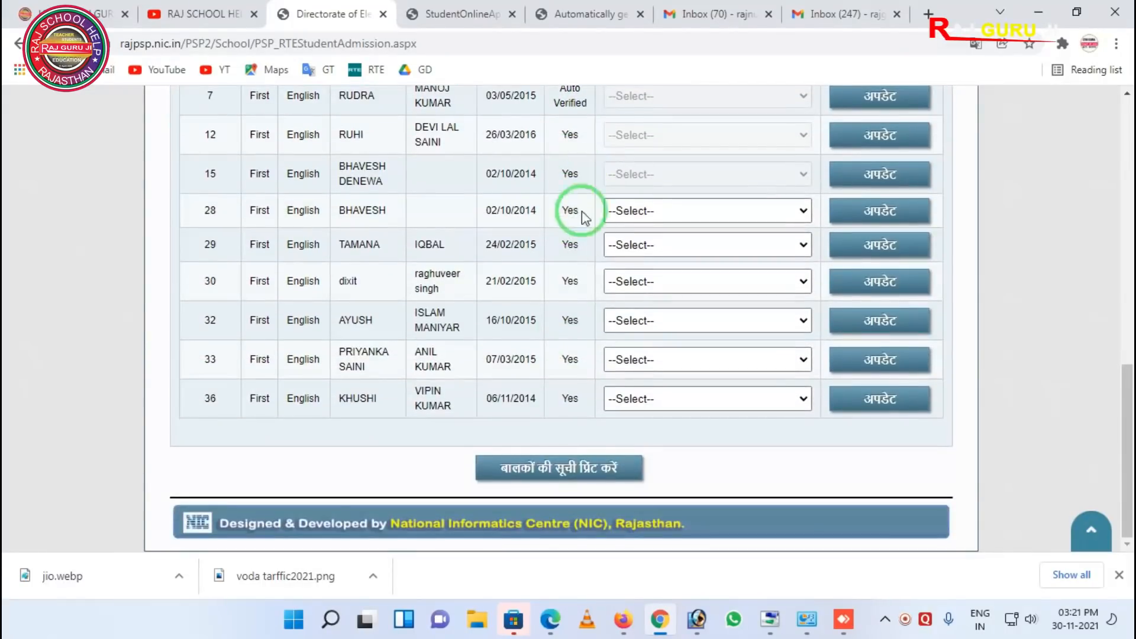
scroll(563, 279, "up", 2)
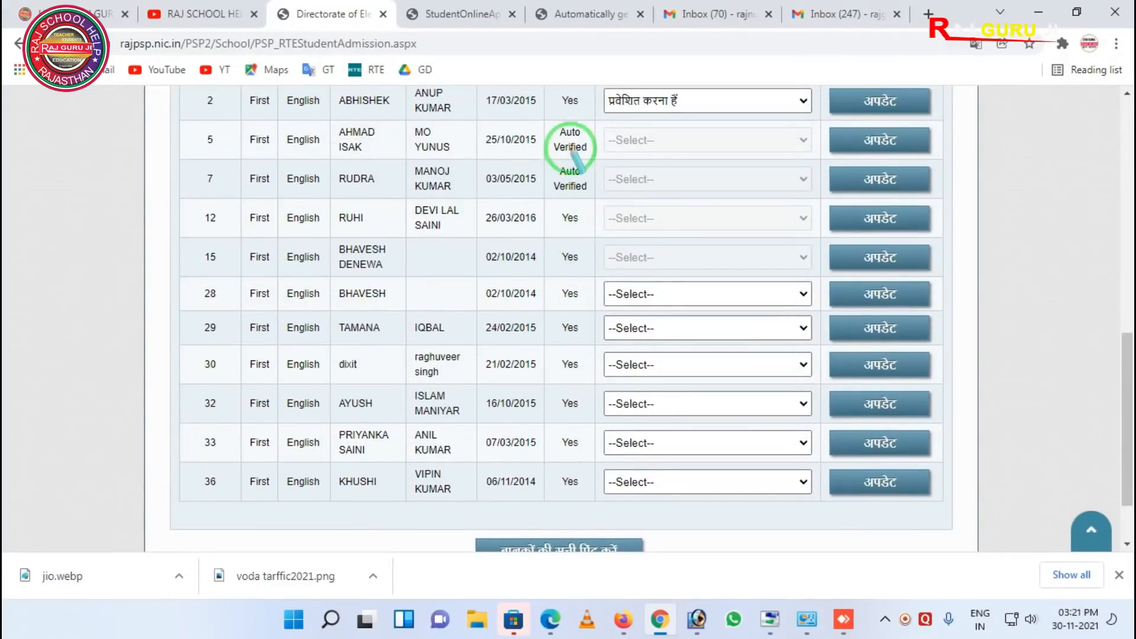
left_click_drag(547, 123, 598, 198)
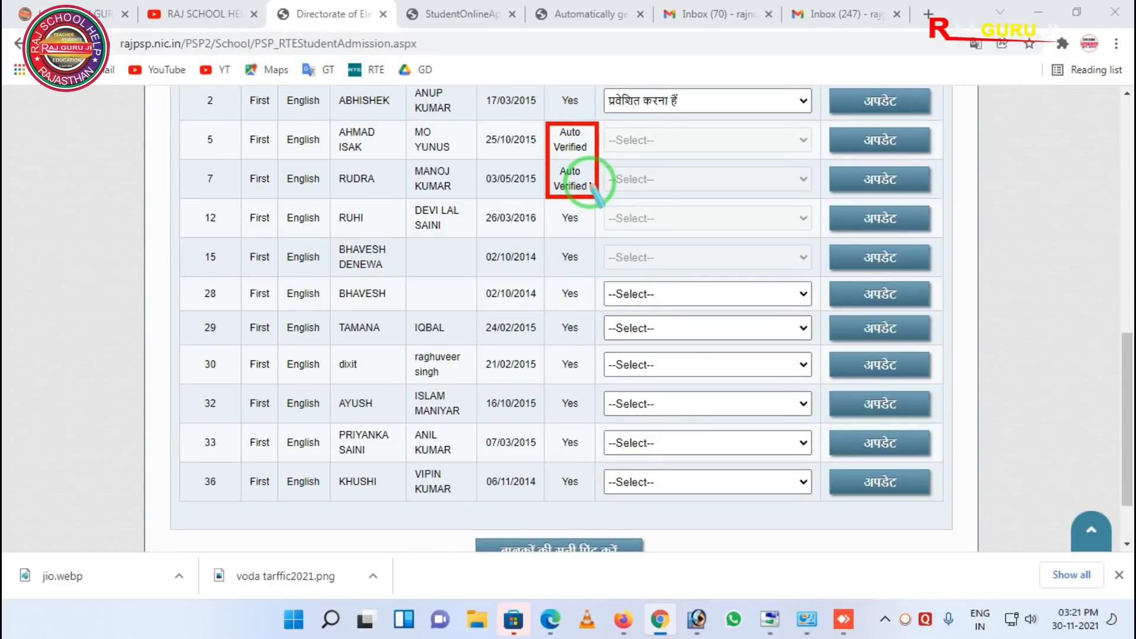
key("ctrl+z")
mouse_move(545, 194)
left_mouse_down()
mouse_move(565, 234)
mouse_move(593, 243)
left_mouse_up()
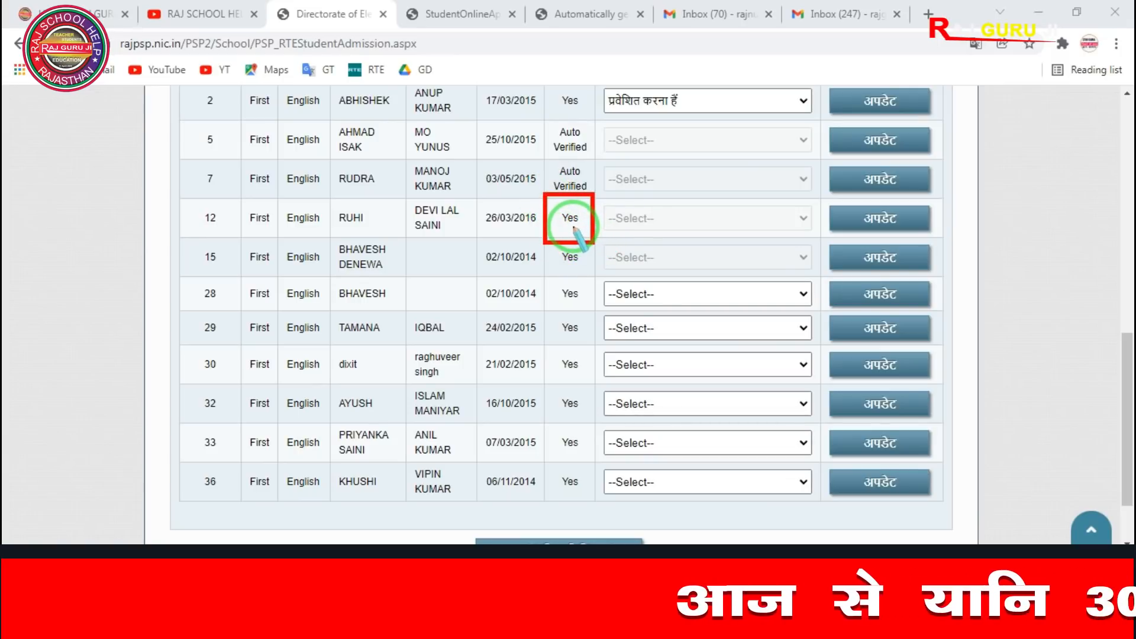
key("ctrl+z")
left_click_drag(601, 136, 808, 261)
key("ctrl+z")
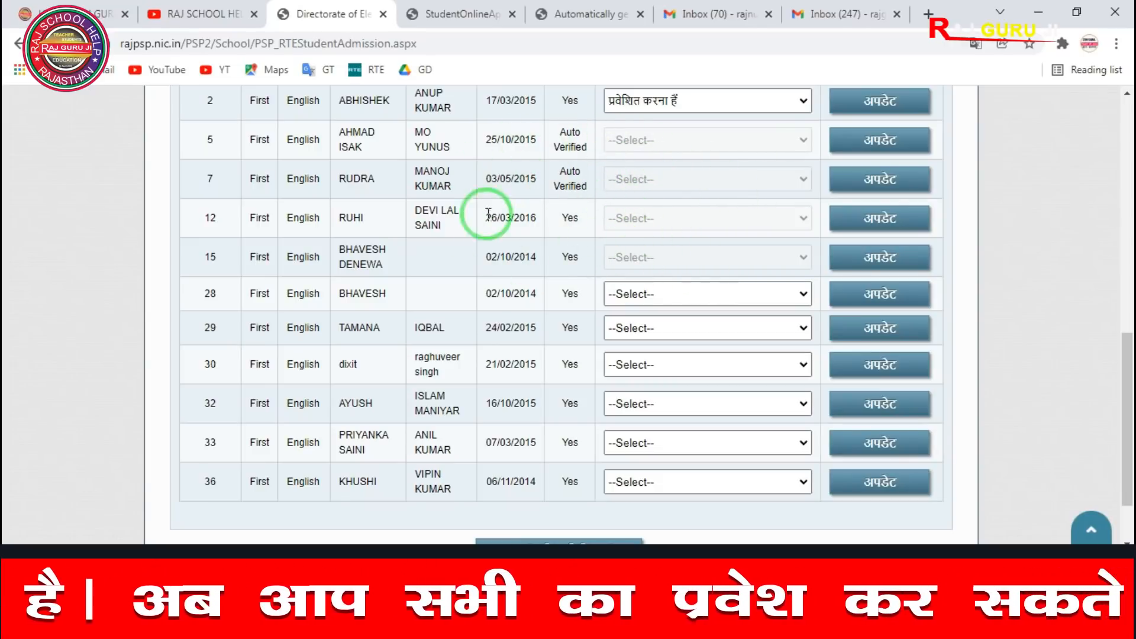
left_click(652, 299)
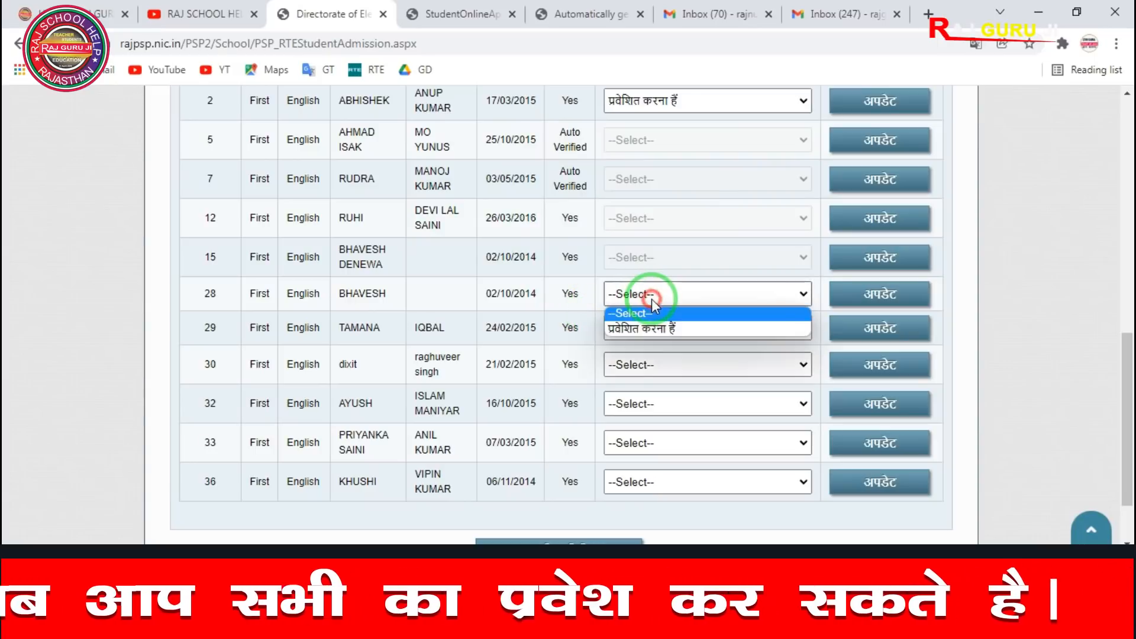
left_click(662, 269)
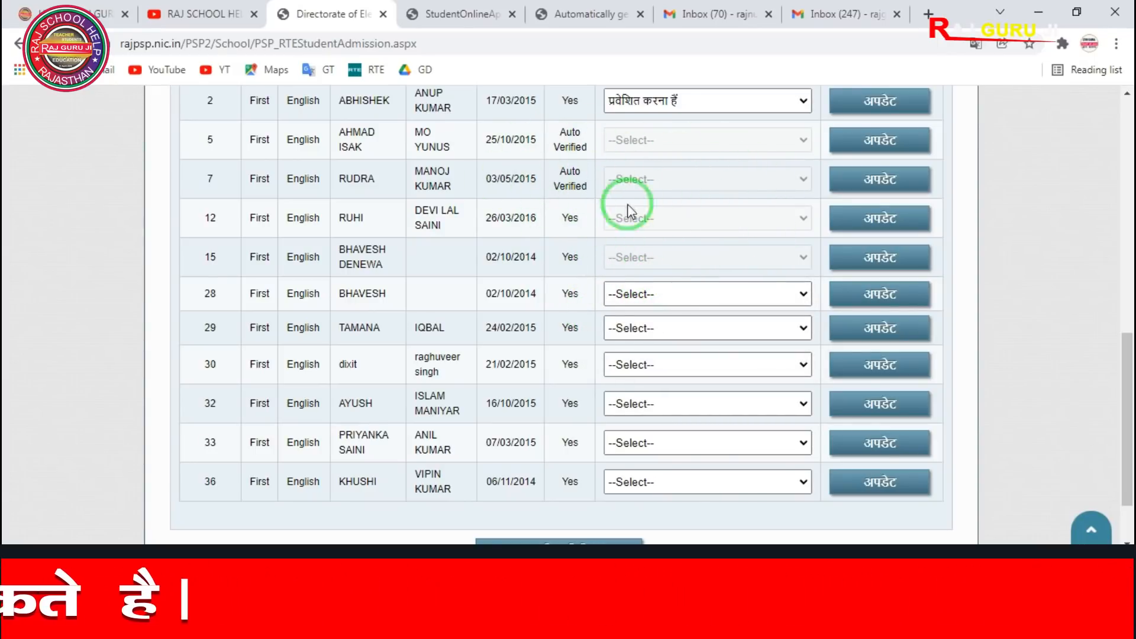
Update the record of the student with priority number 2 and confirm the update
scroll(651, 237, "up", 1)
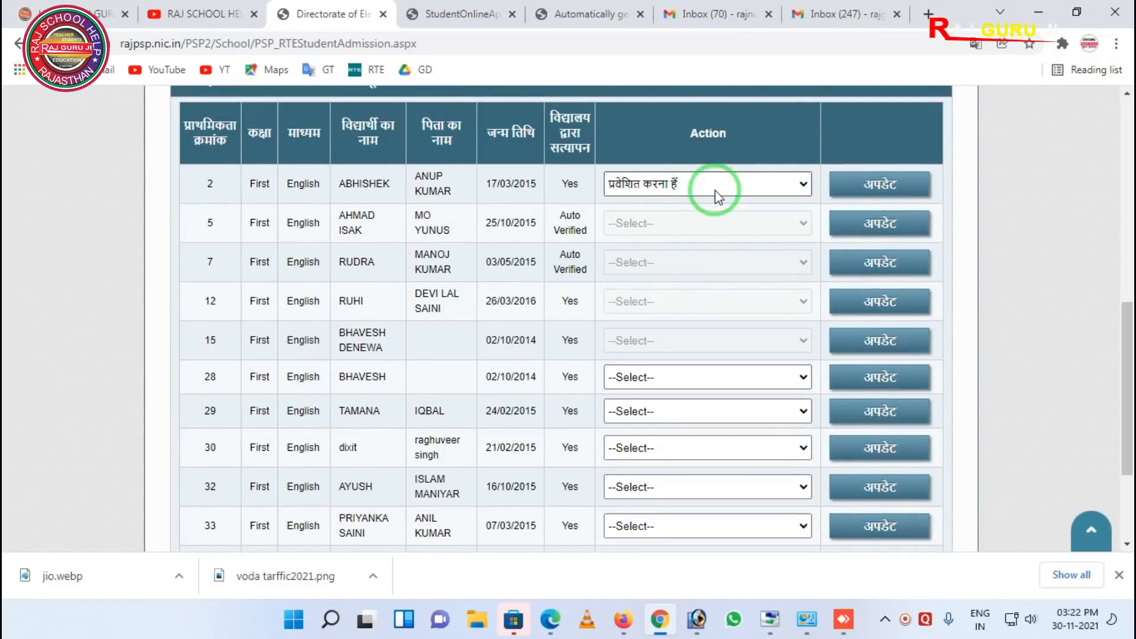
left_click(877, 194)
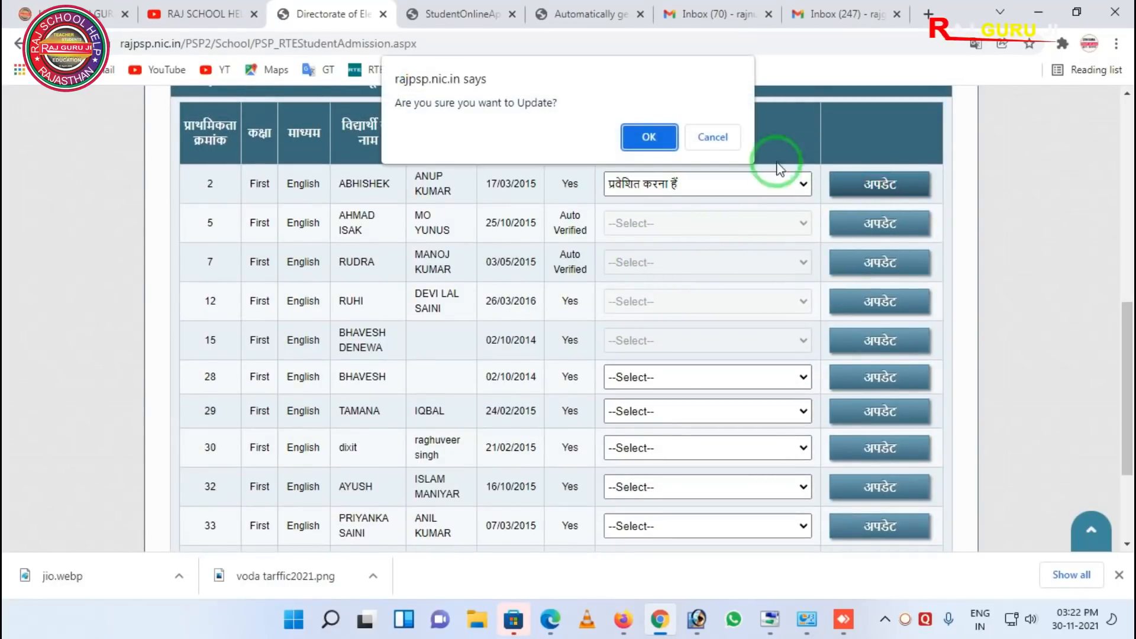
left_click(648, 138)
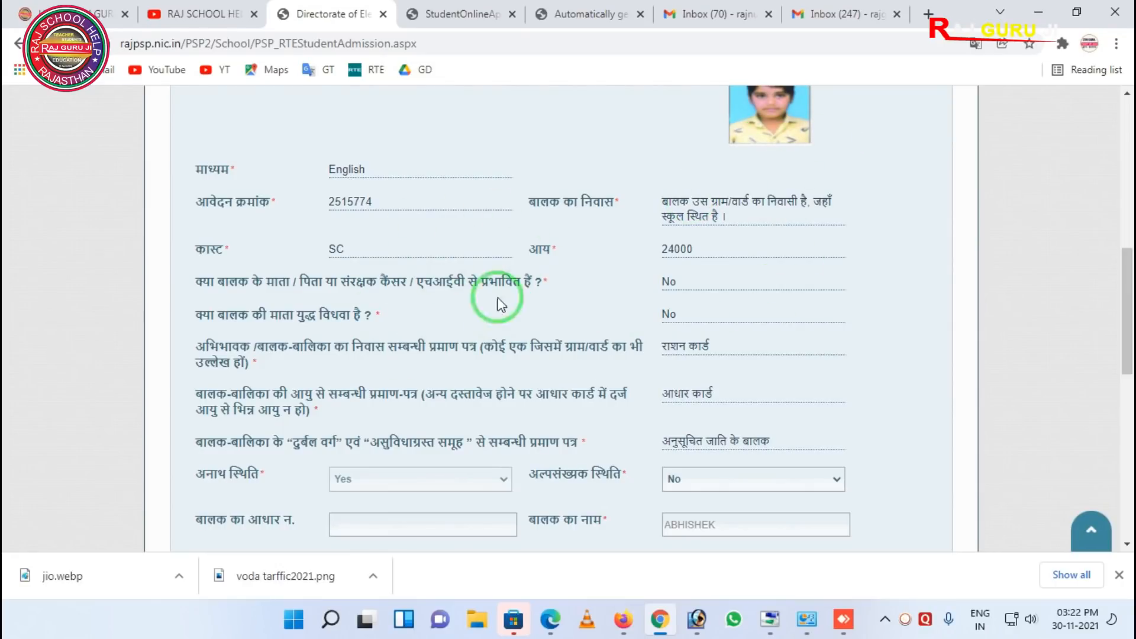
Examine the child's Aadhaar number, child's name and father's name fields in the student's admission form
scroll(574, 289, "down", 5)
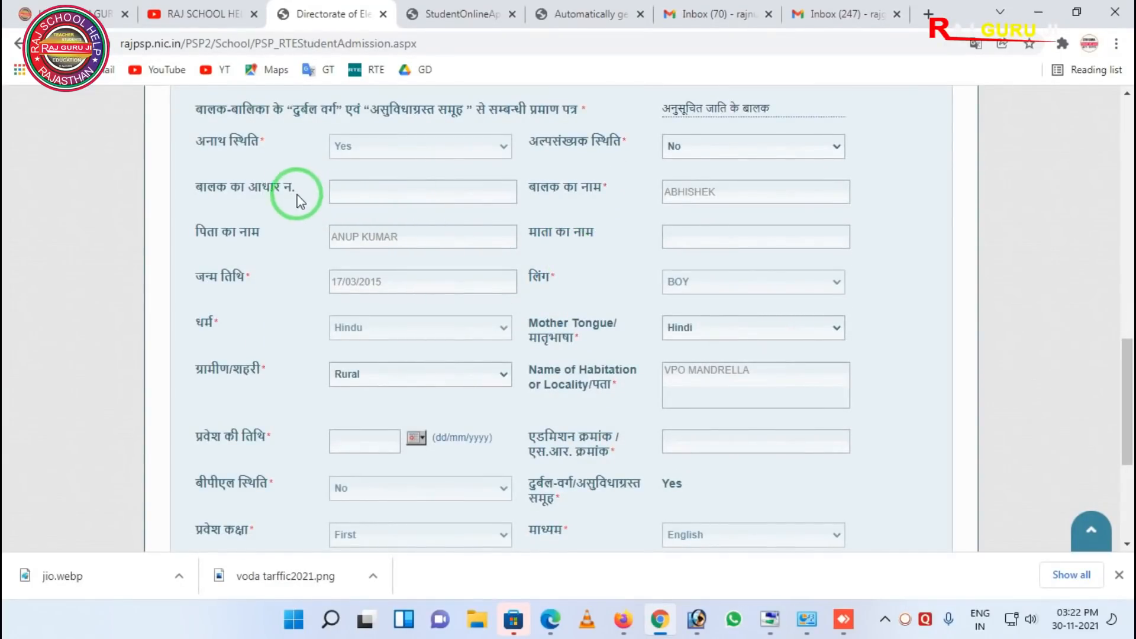
mouse_move(284, 165)
left_mouse_down()
mouse_move(373, 222)
mouse_move(522, 219)
left_mouse_up()
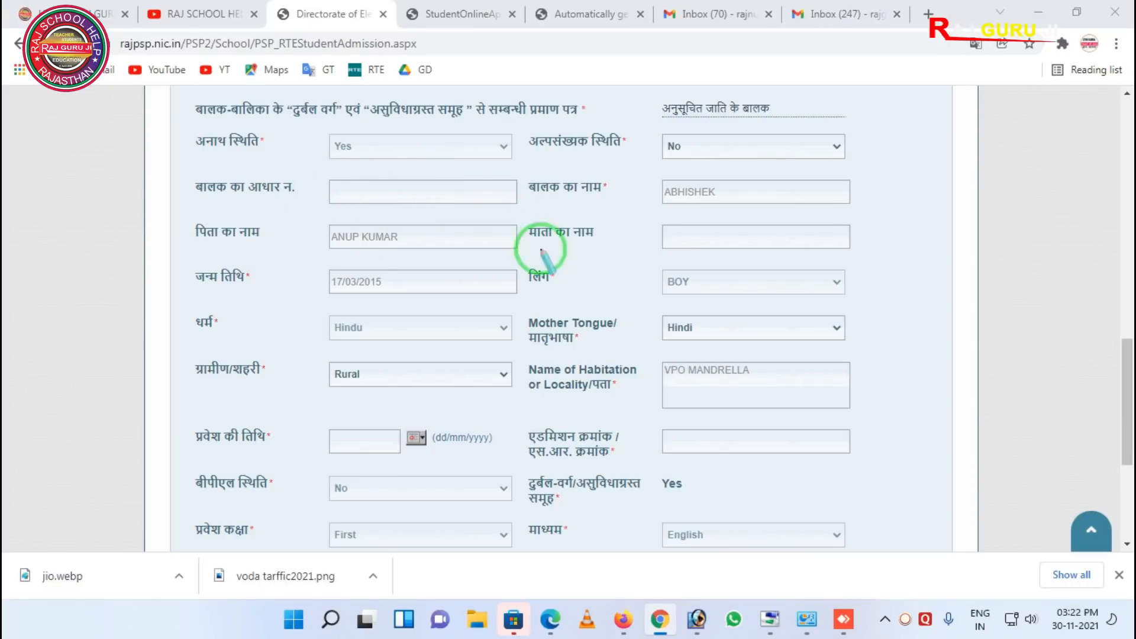
mouse_move(318, 167)
left_mouse_down()
mouse_move(357, 214)
mouse_move(533, 209)
left_mouse_up()
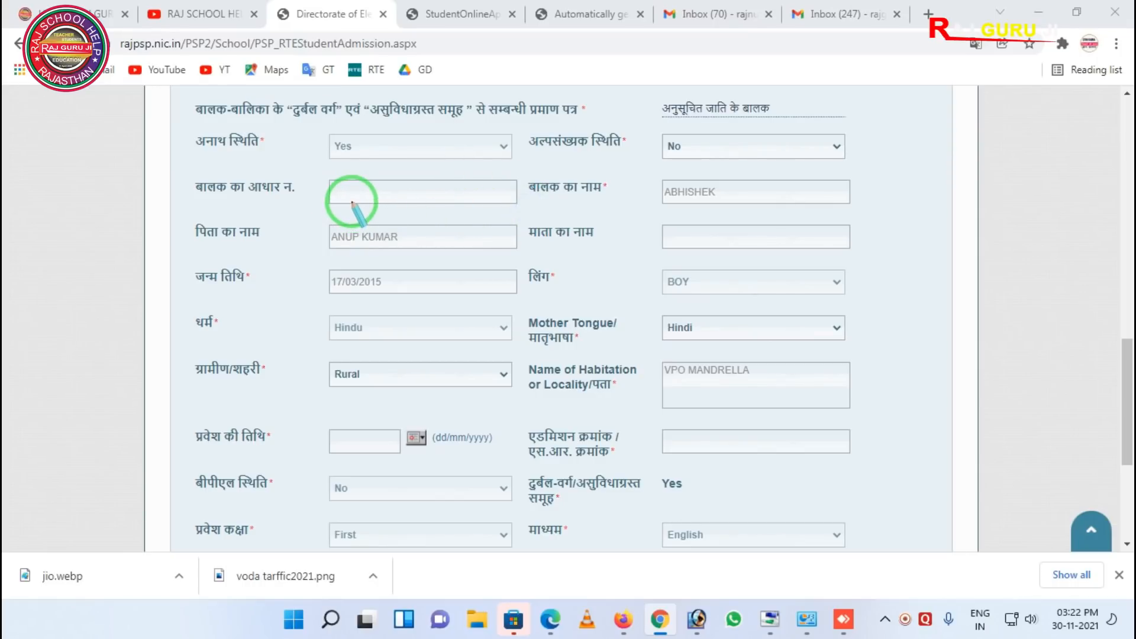
left_click_drag(595, 162, 628, 215)
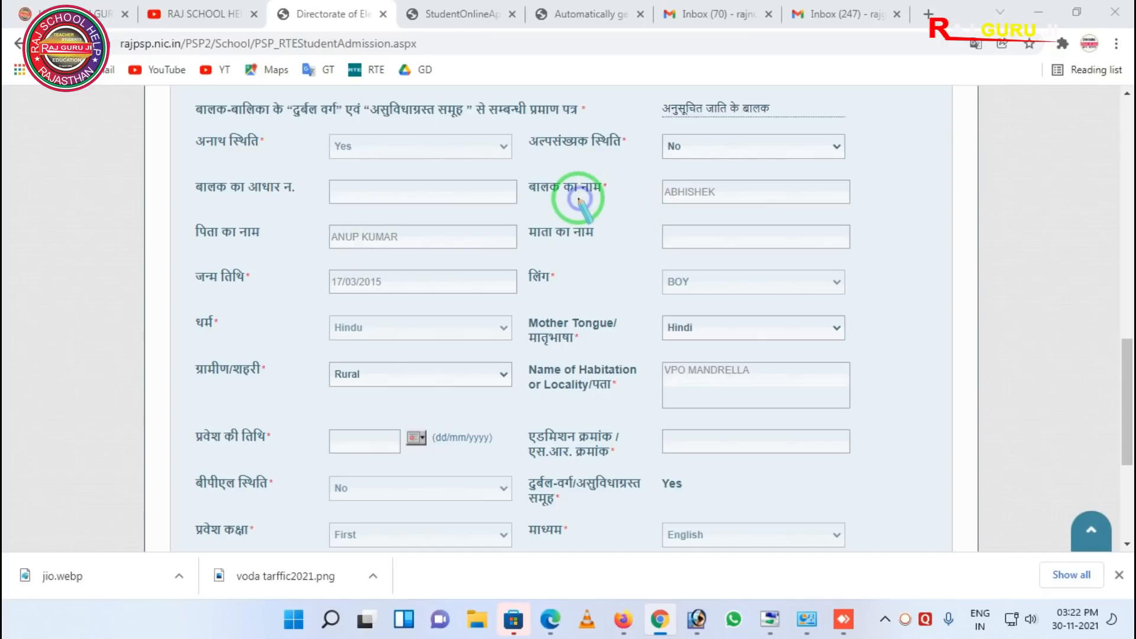
mouse_move(175, 161)
left_mouse_down()
mouse_move(289, 210)
mouse_move(342, 210)
left_mouse_up()
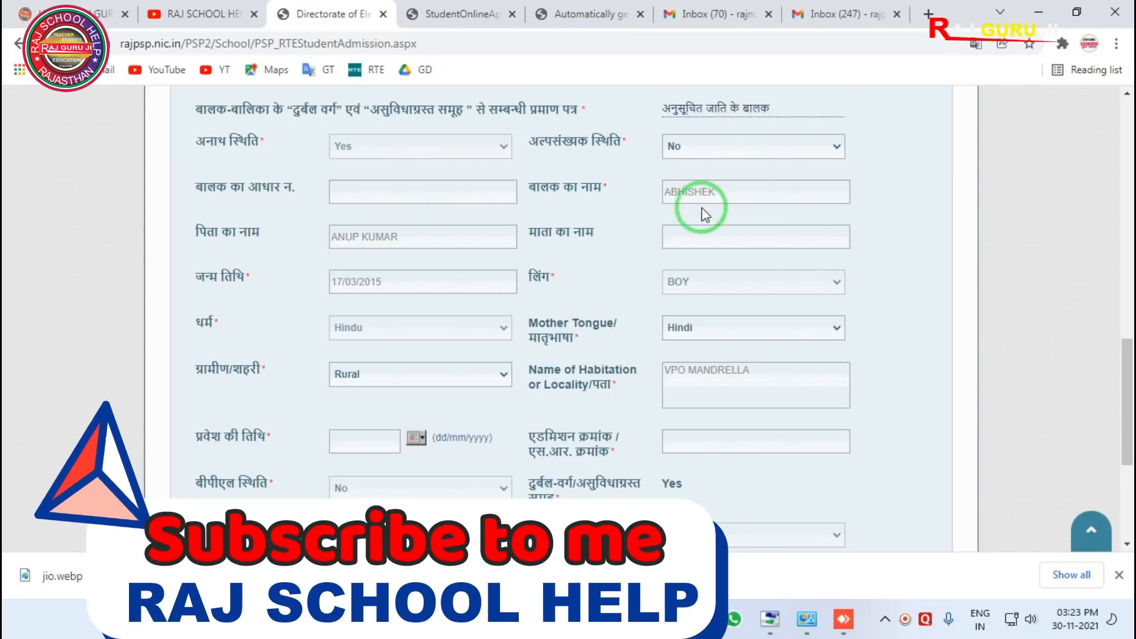
left_click(723, 194)
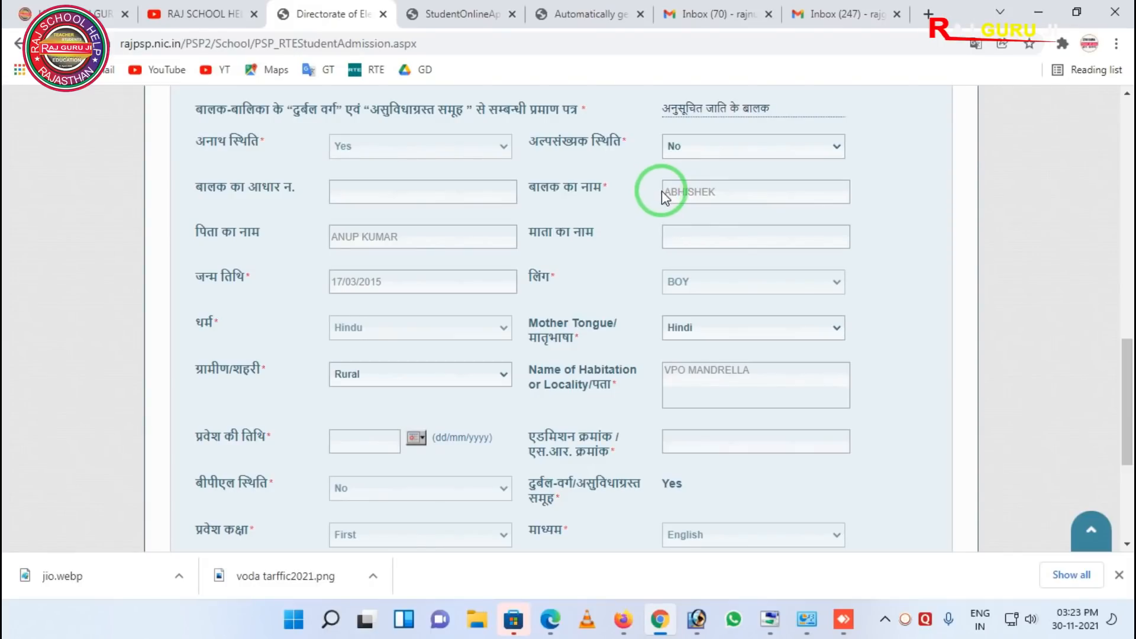
left_click(407, 237)
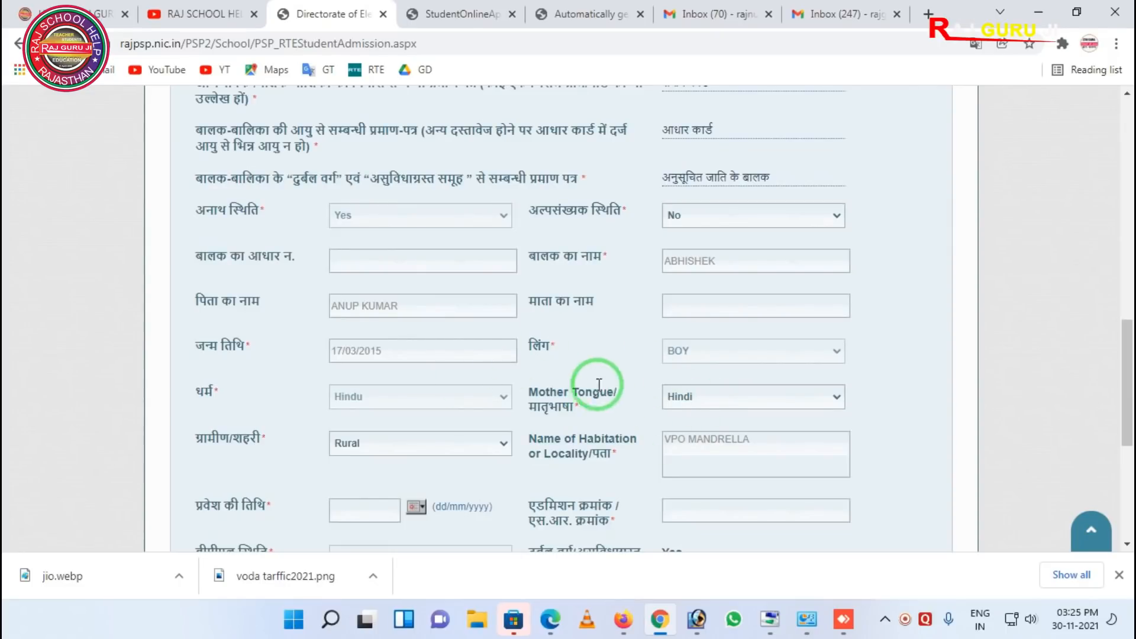
Set the admission date to 30/11/2021 and enter the student's admission/SR number in the admission form
scroll(654, 393, "down", 2)
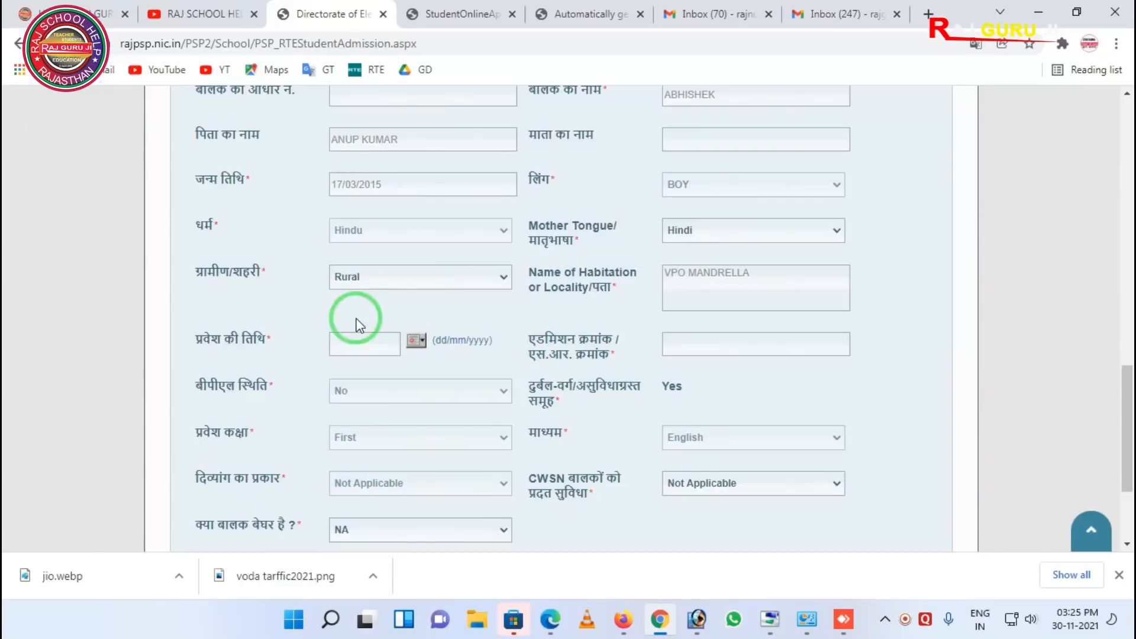
mouse_move(286, 300)
left_mouse_down()
mouse_move(406, 375)
mouse_move(528, 388)
left_mouse_up()
right_click(415, 359)
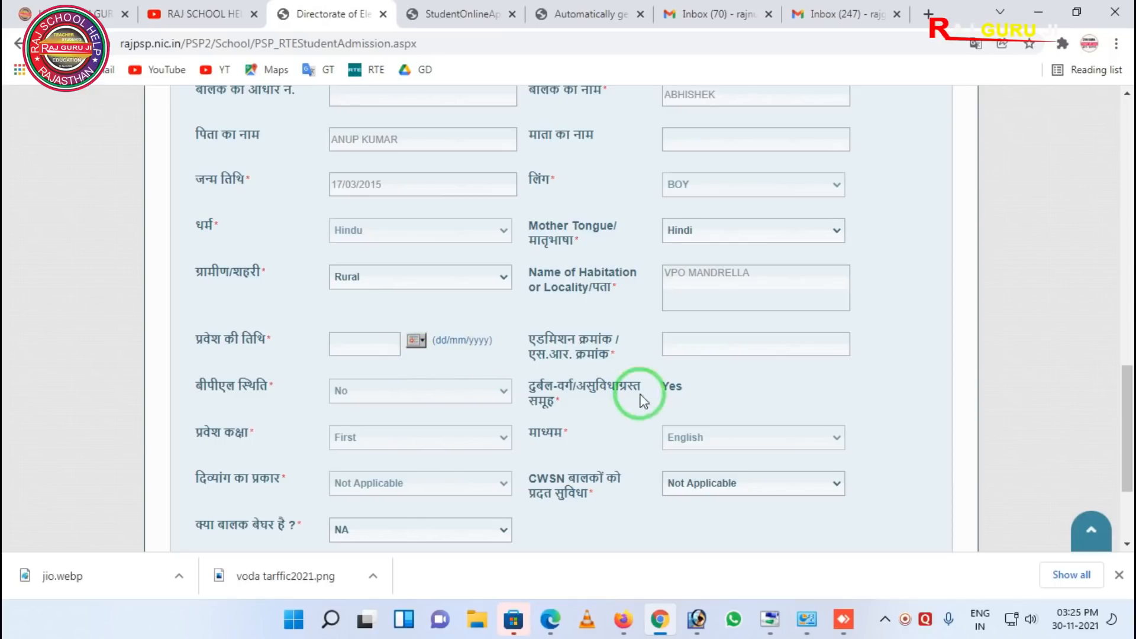
left_click(416, 340)
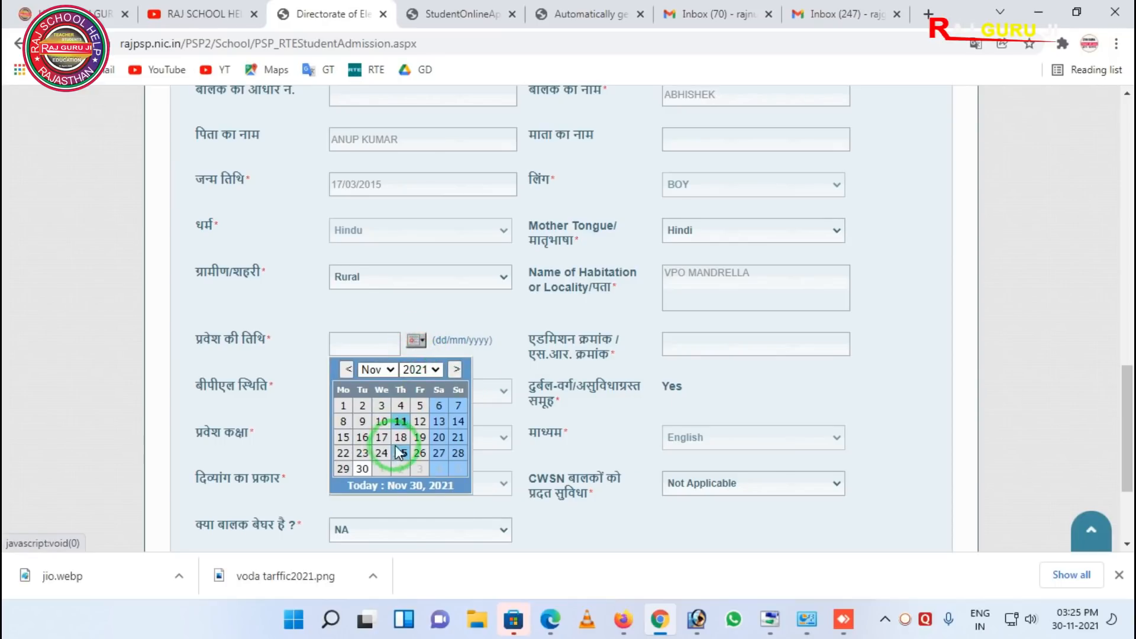
left_click(363, 469)
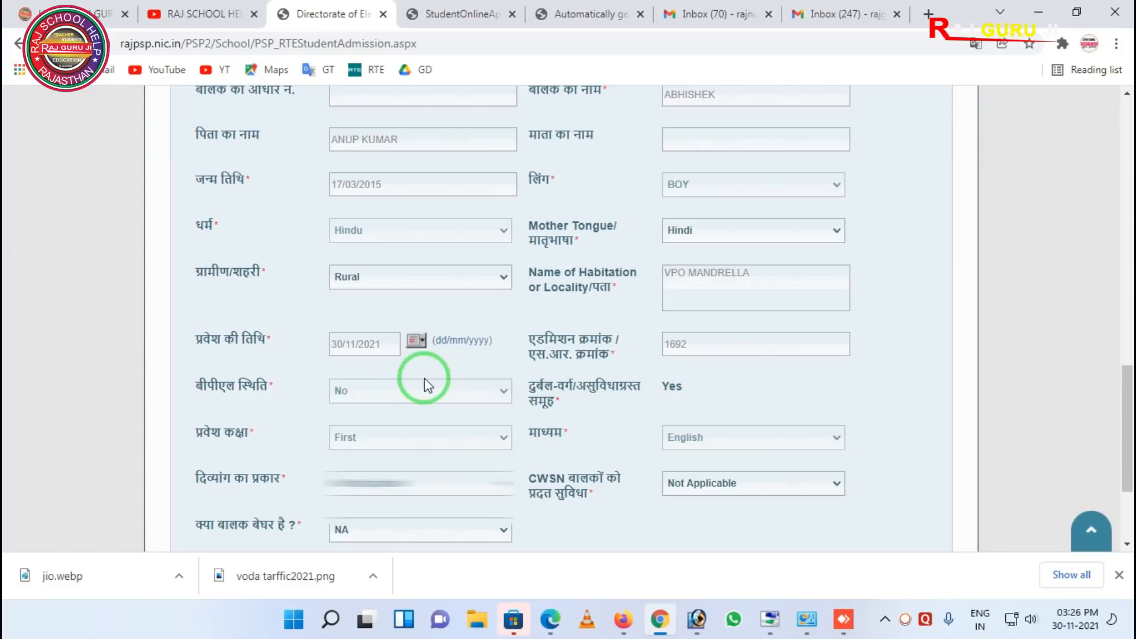
Fill in the contact's e-mail ID, submit the student's admission form and dismiss the resulting notice
scroll(425, 378, "down", 2)
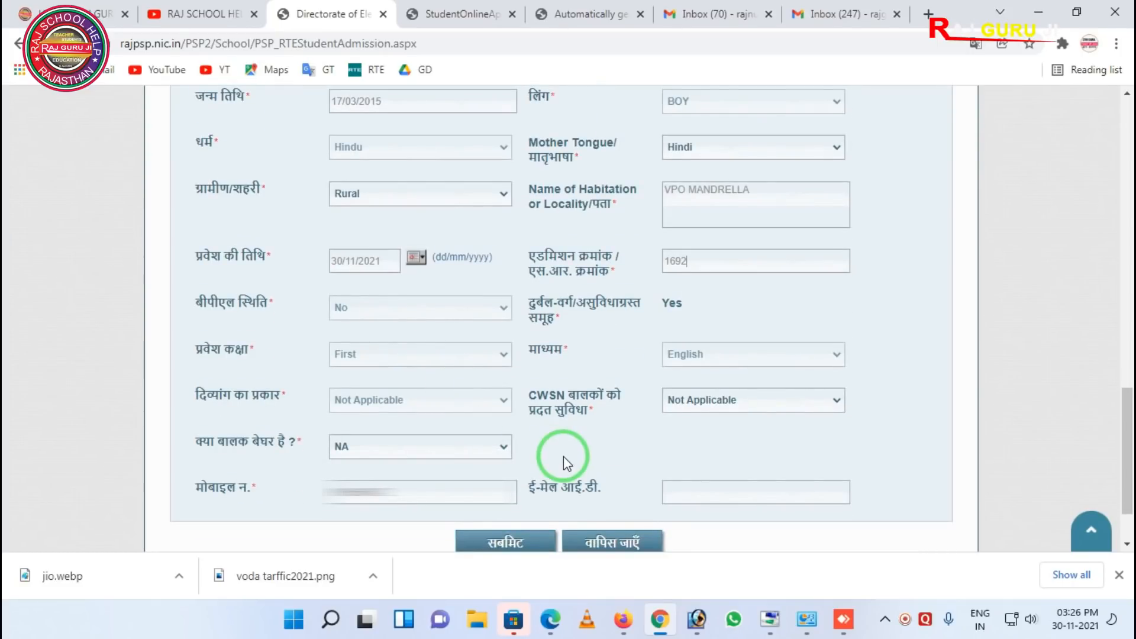
mouse_move(634, 440)
left_mouse_down()
mouse_move(769, 539)
mouse_move(903, 539)
left_mouse_up()
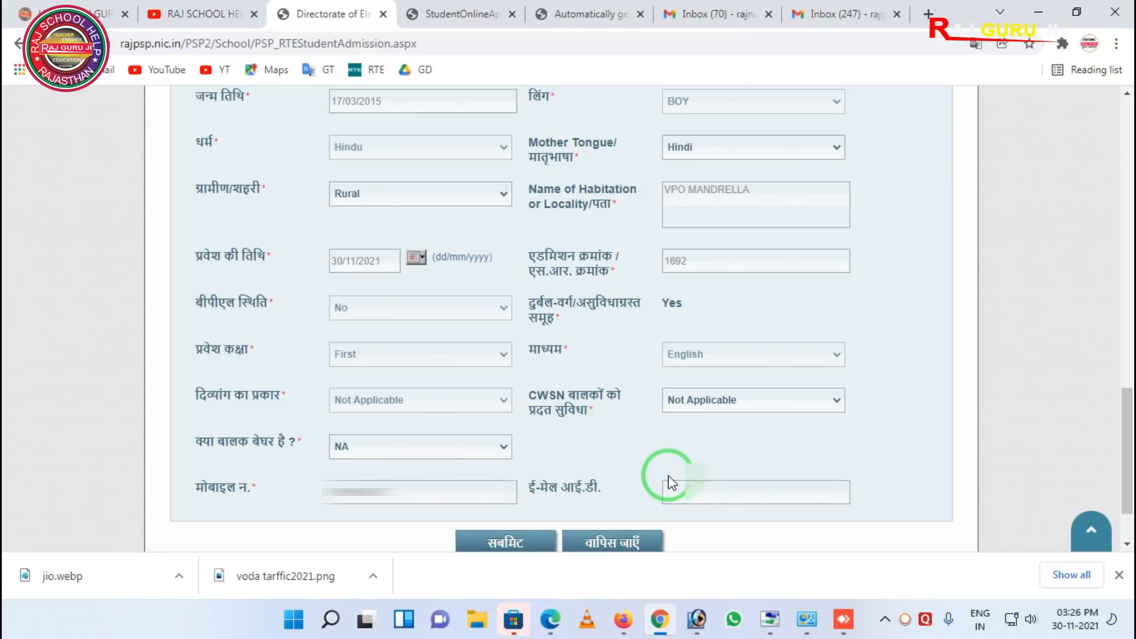
key("ctrl+v")
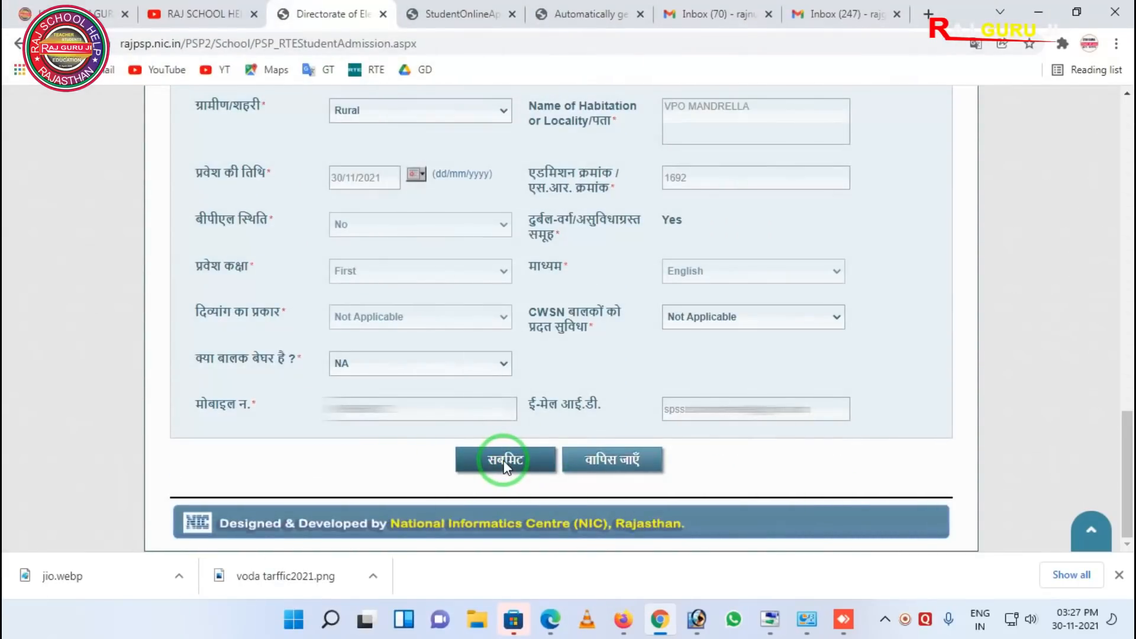
left_click(504, 464)
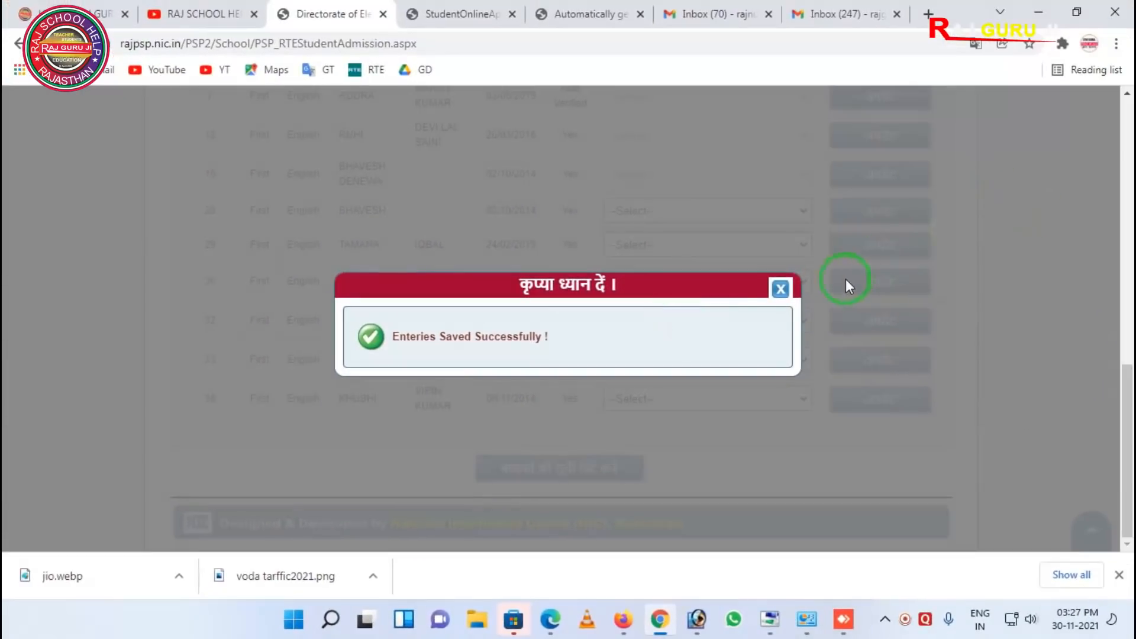
left_click(781, 289)
Reopen the saved form of the student with priority number 2 and examine the admission/SR number field
scroll(738, 290, "up", 1)
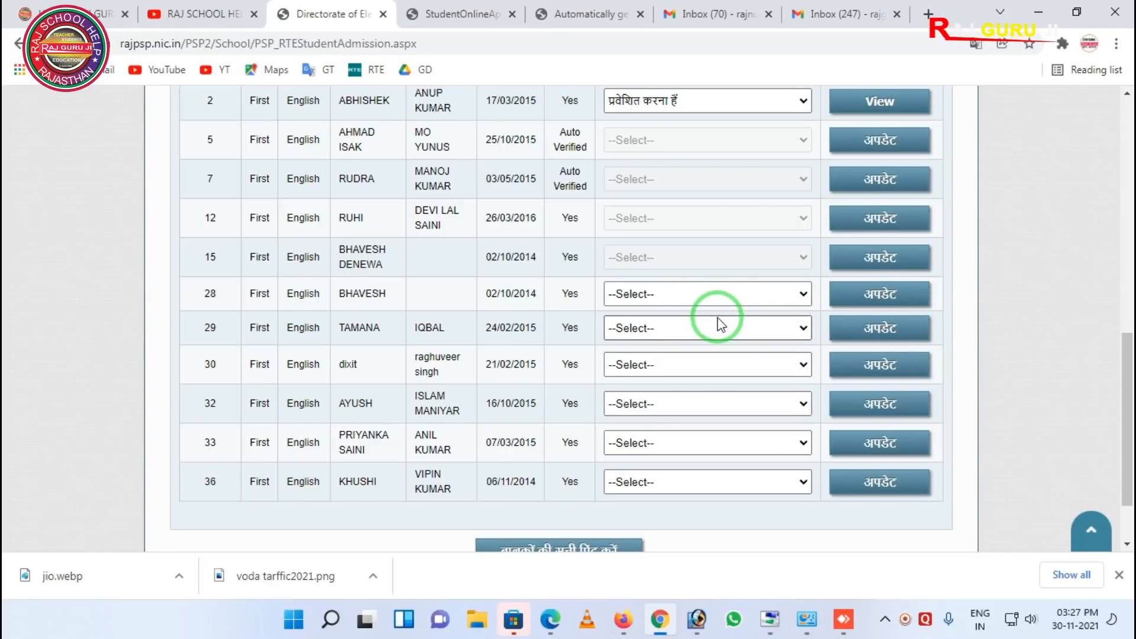
scroll(713, 314, "up", 1)
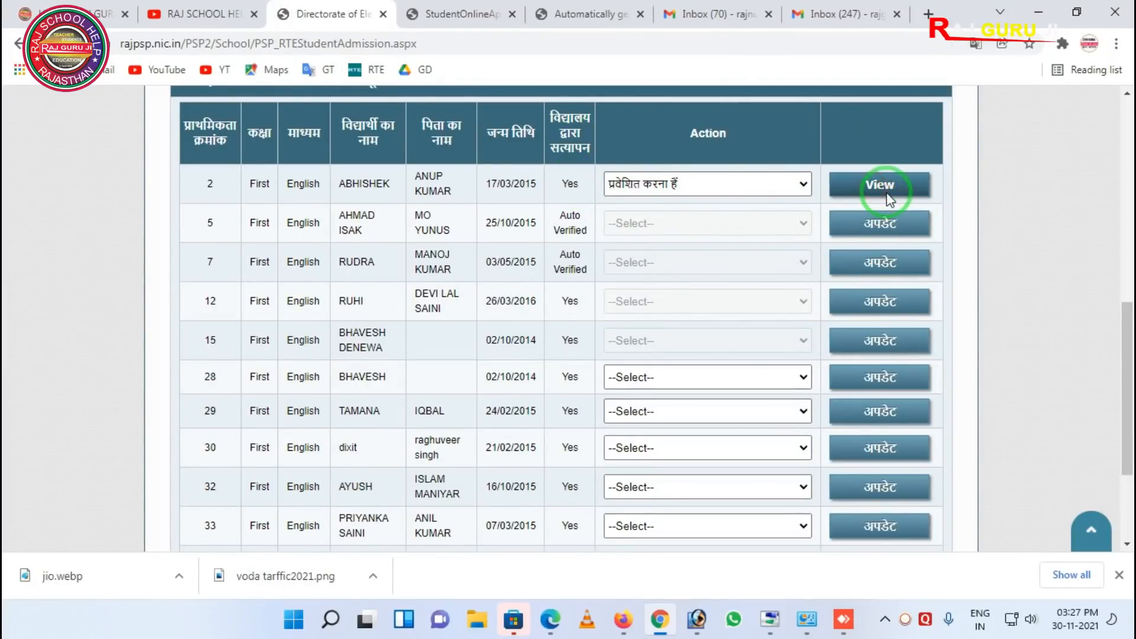
left_click(868, 188)
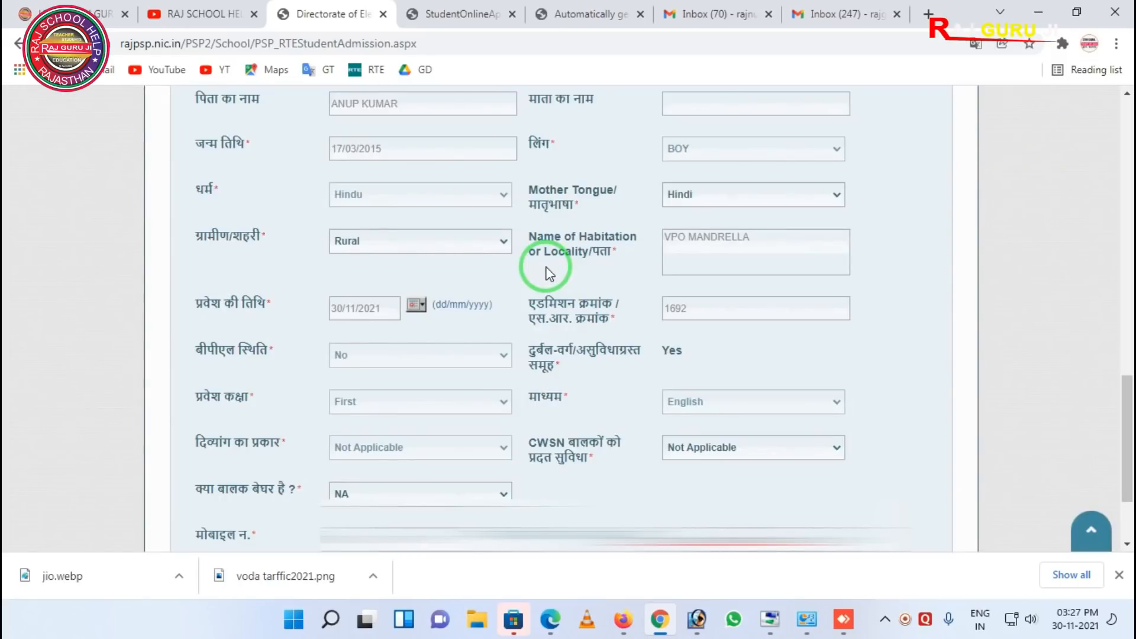
scroll(592, 272, "down", 2)
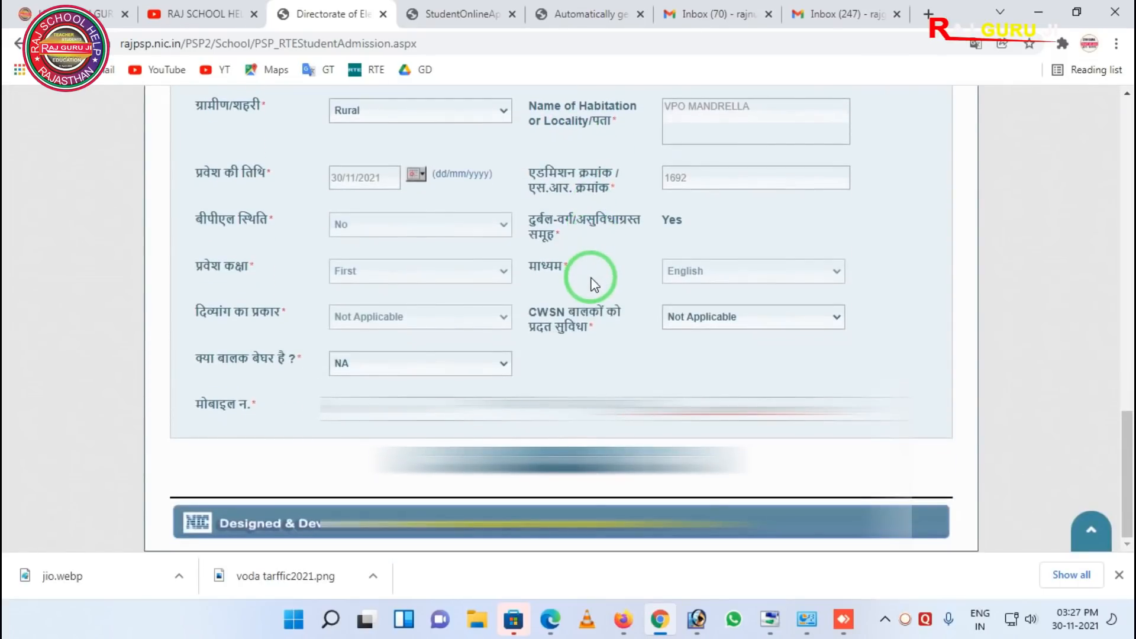
scroll(593, 307, "up", 1)
left_click(696, 262)
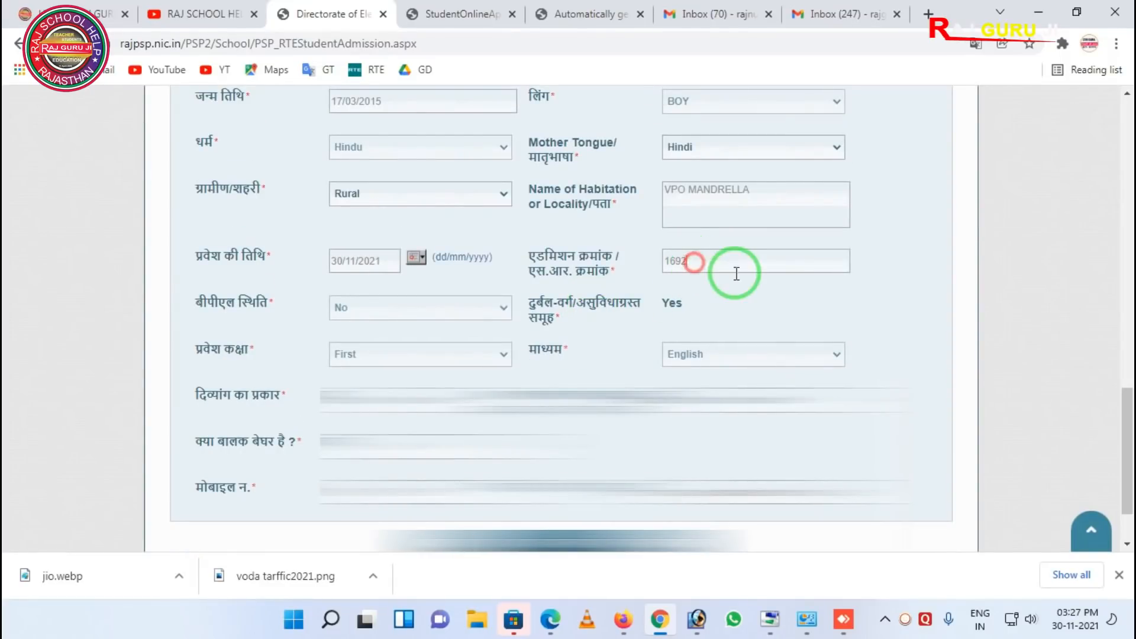
left_click_drag(700, 265, 639, 264)
left_click(703, 267)
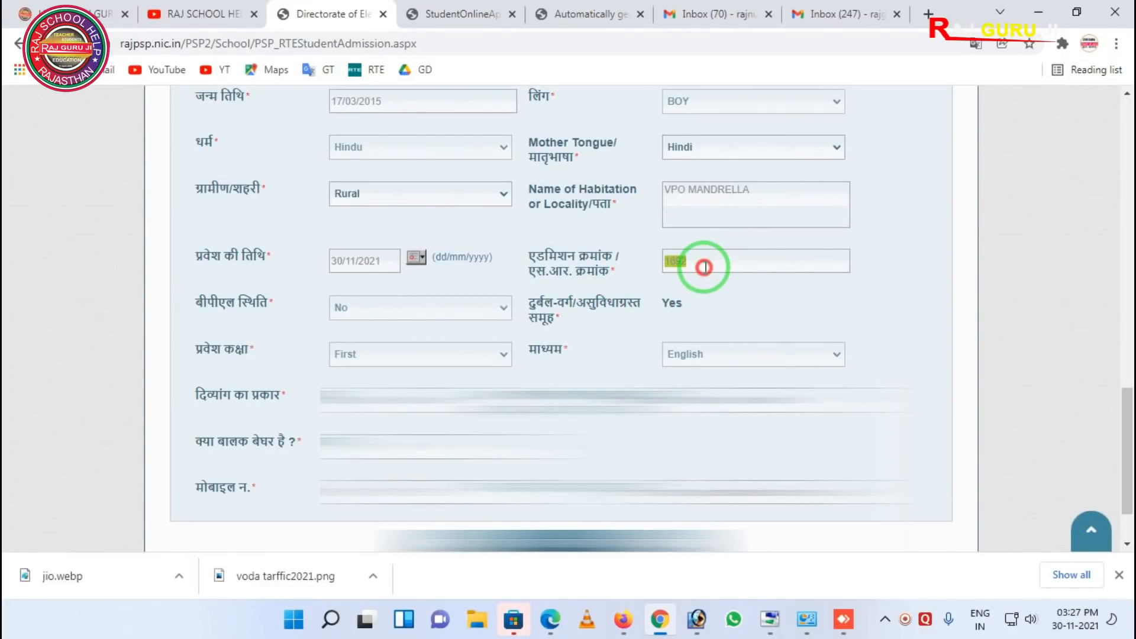
left_click_drag(702, 262, 655, 260)
Submit the reopened admission form again and dismiss the resulting notice
scroll(651, 260, "down", 1)
left_click(507, 460)
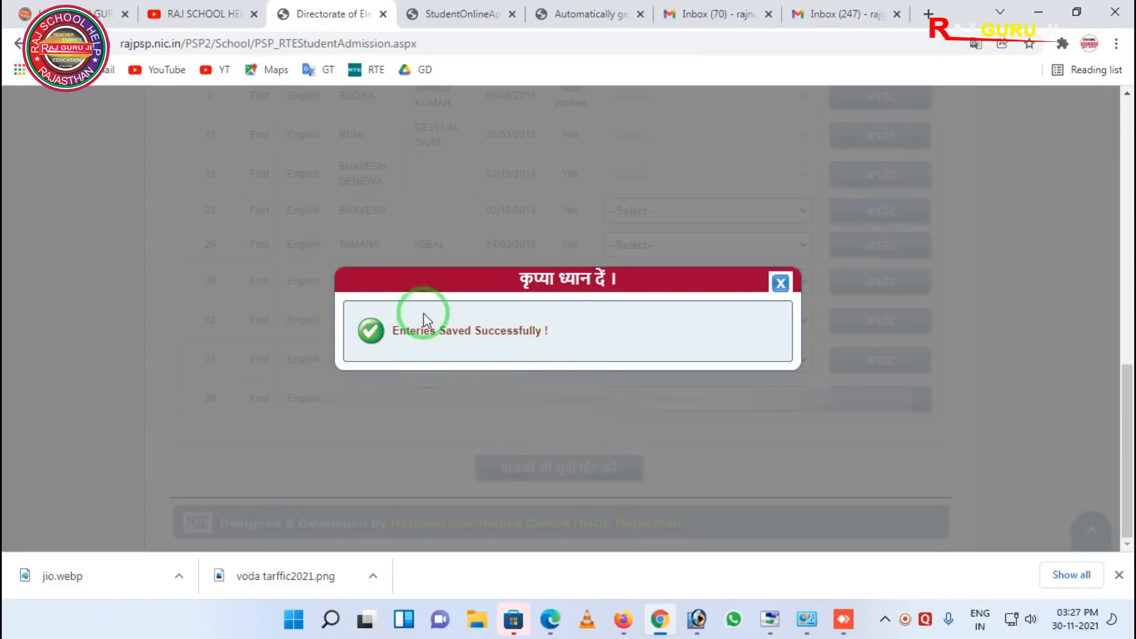
left_click(781, 284)
Open the fee-paying student data entry page and list the Class First students of session 2021-22
scroll(592, 302, "up", 3)
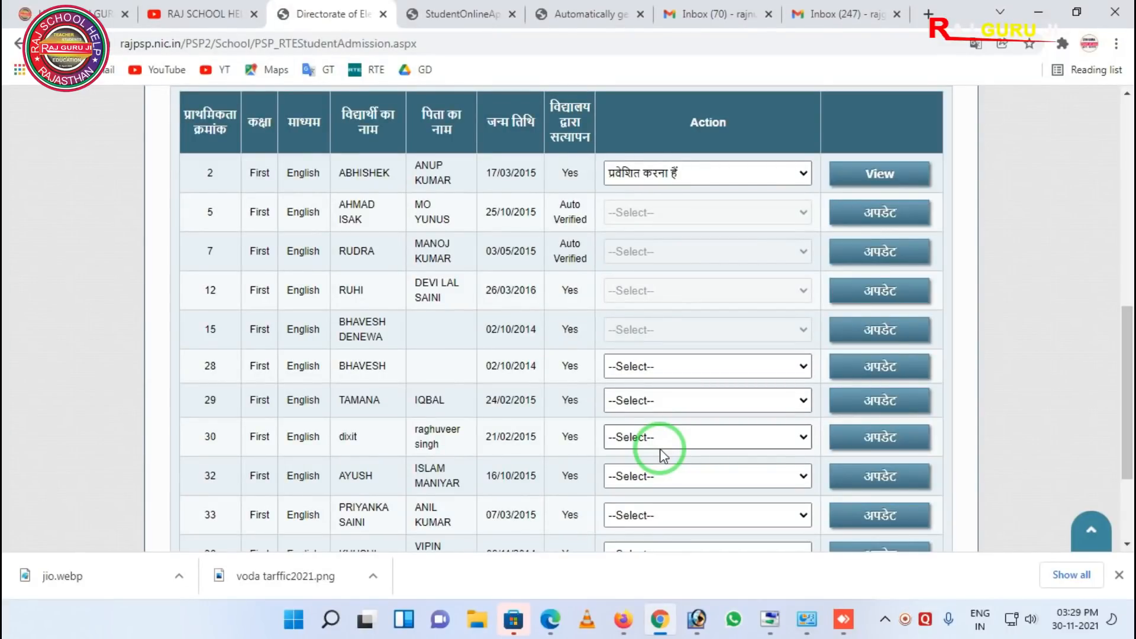
scroll(664, 456, "up", 7)
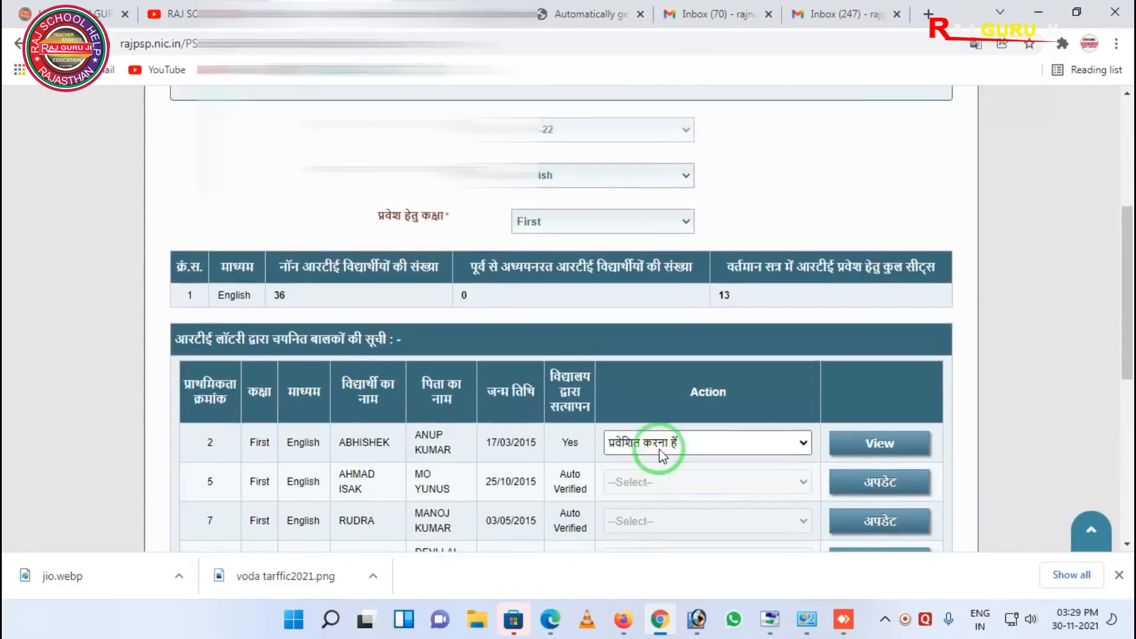
mouse_move(336, 170)
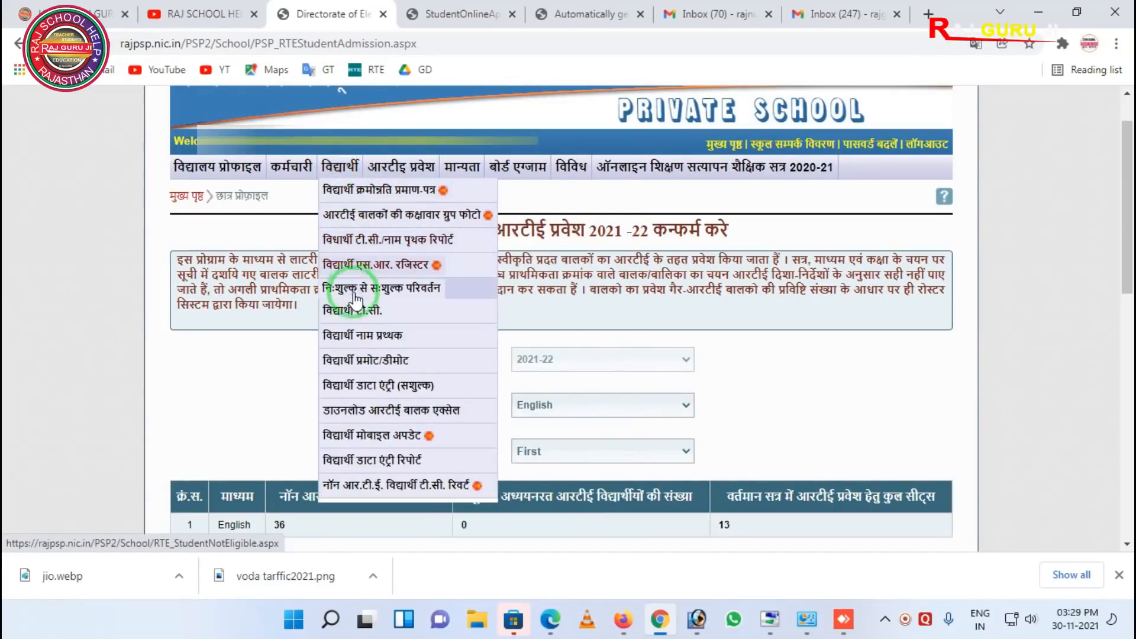
left_click(388, 391)
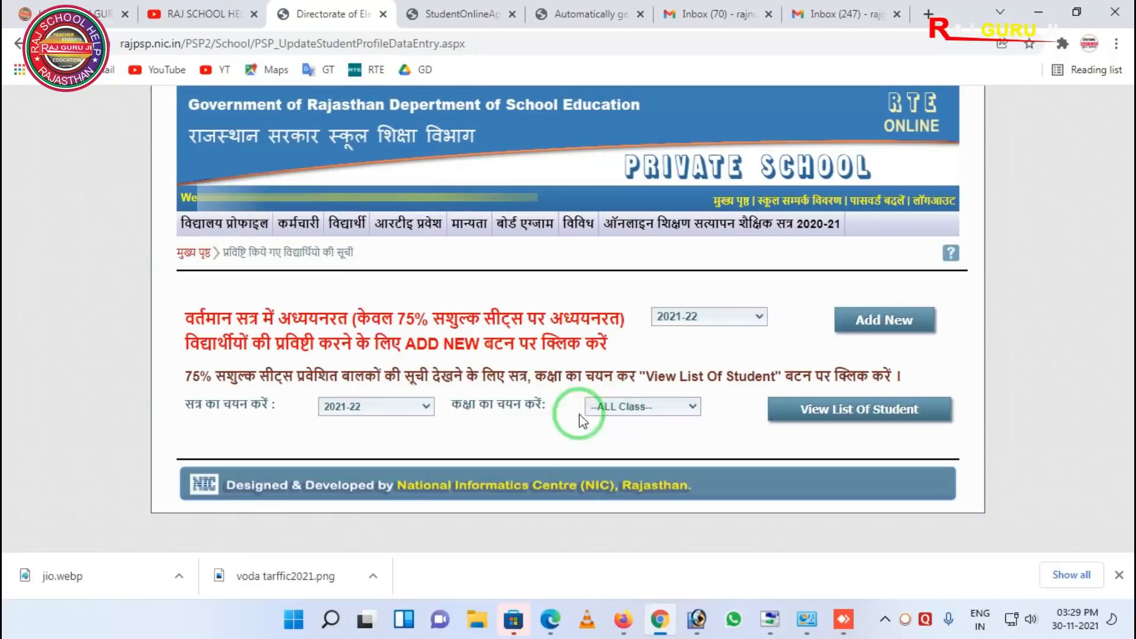
left_click(605, 407)
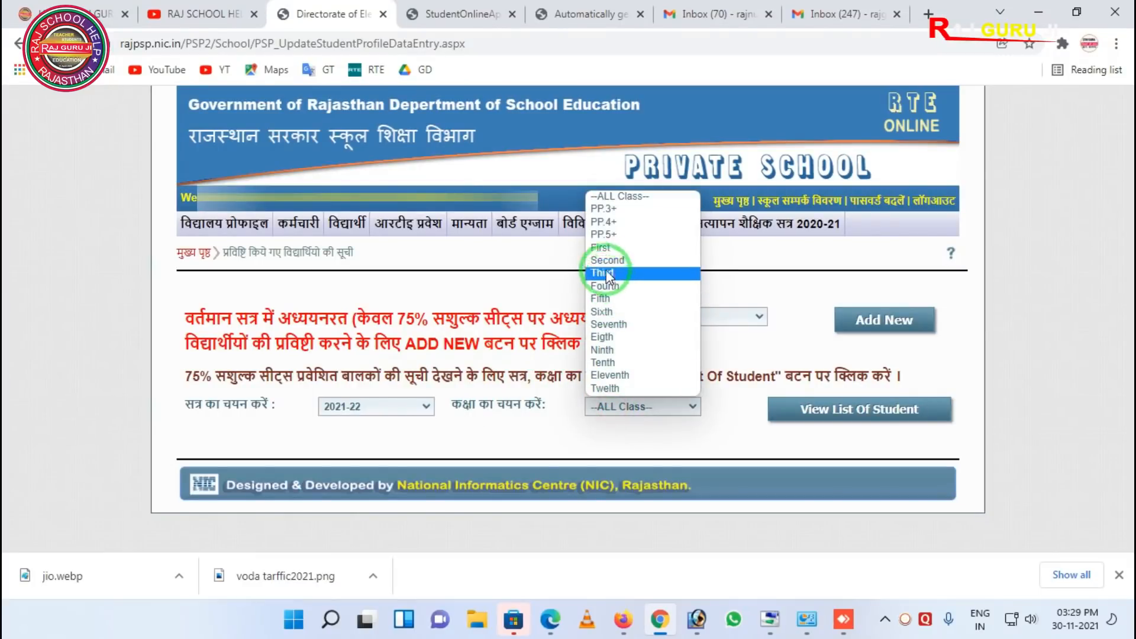
left_click(601, 247)
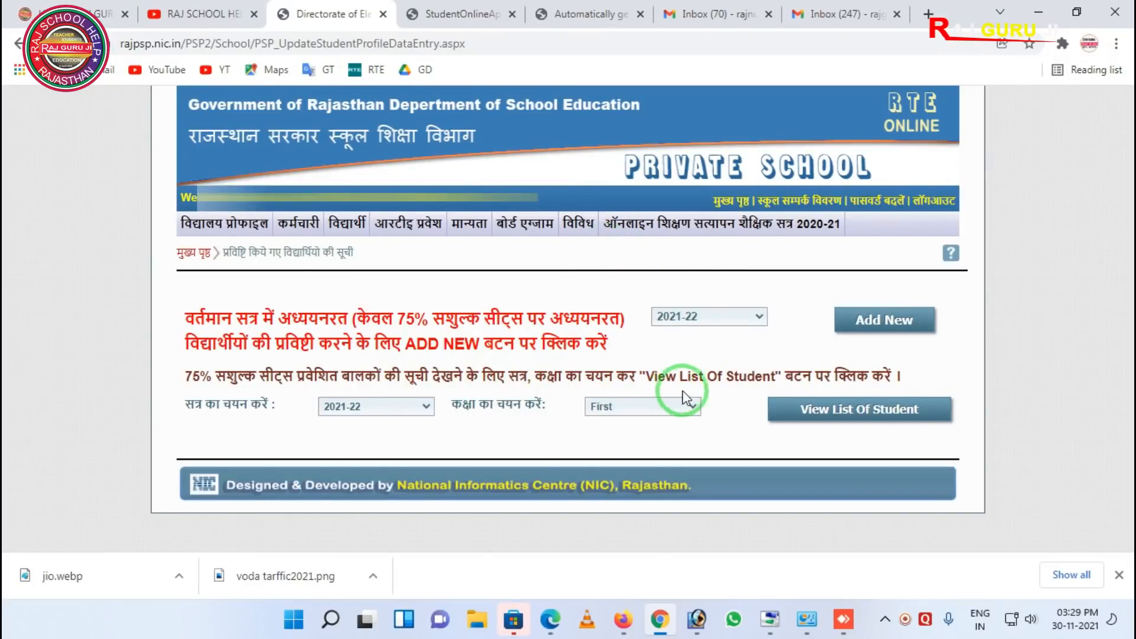
left_click(865, 411)
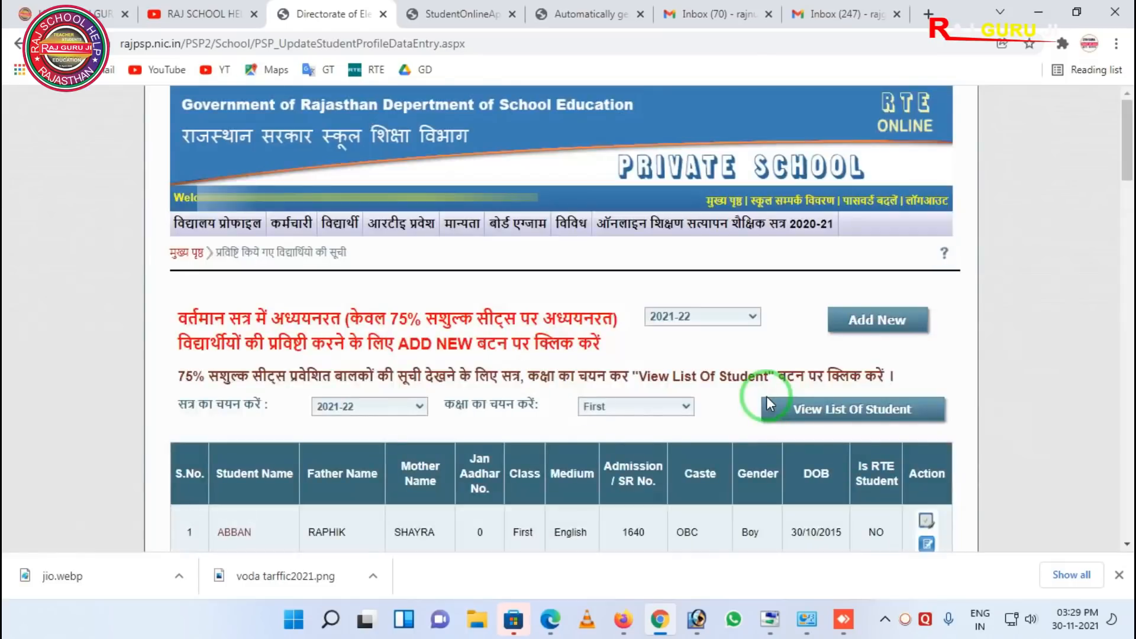
Compare the Is RTE Student value of the student in row 3 with the other rows of the list
scroll(766, 396, "down", 3)
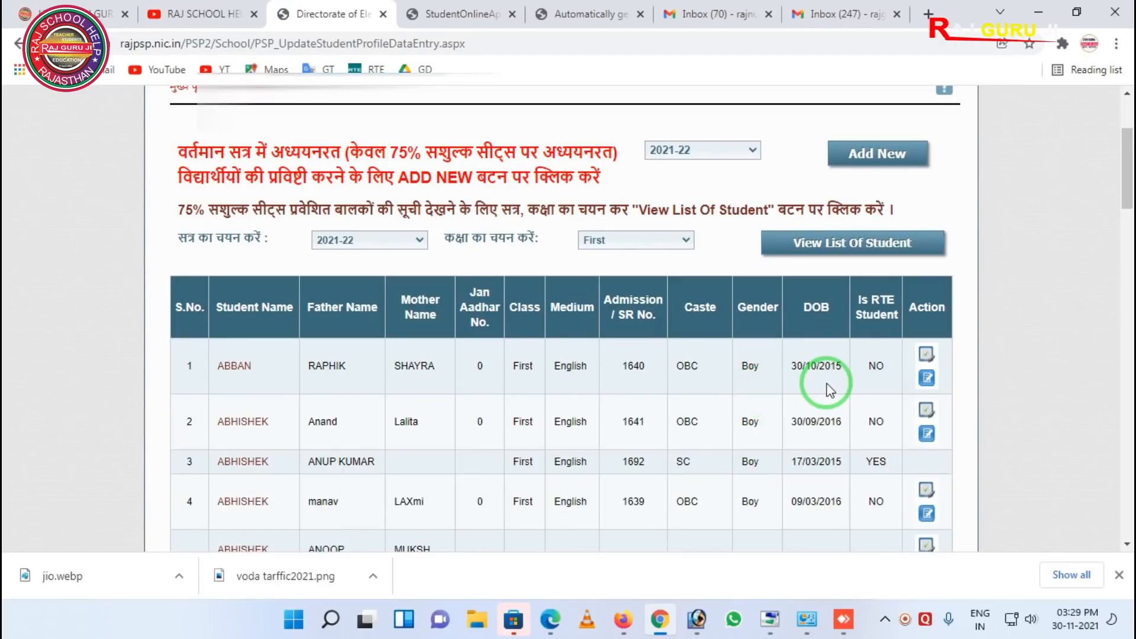
left_click_drag(838, 271, 900, 440)
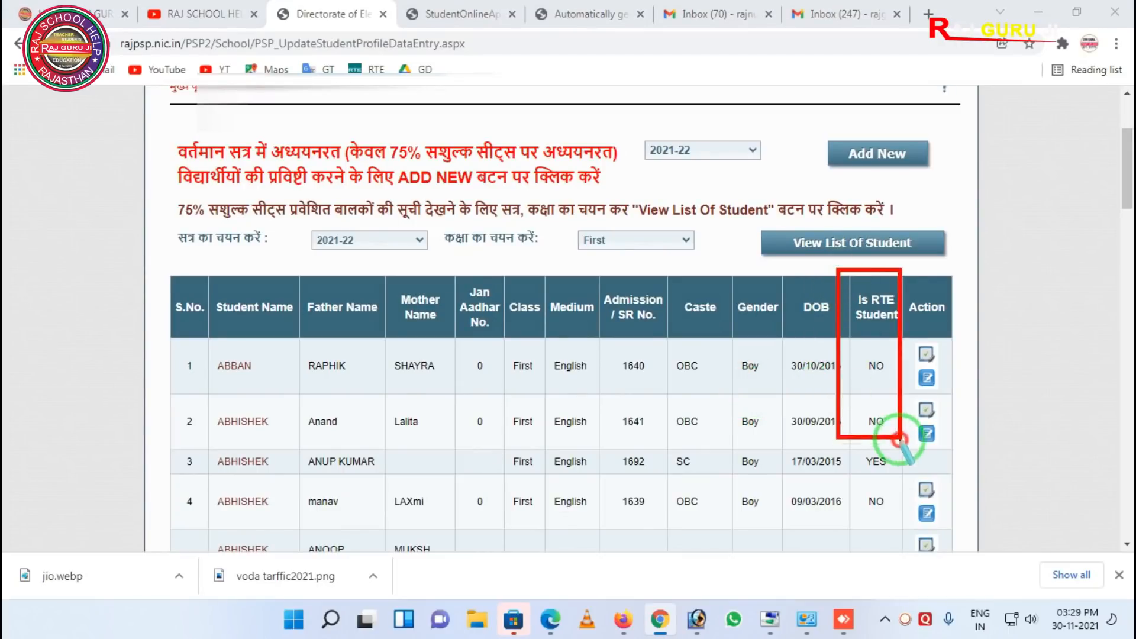
mouse_move(854, 331)
left_mouse_down()
mouse_move(882, 453)
mouse_move(875, 475)
mouse_move(897, 491)
left_mouse_up()
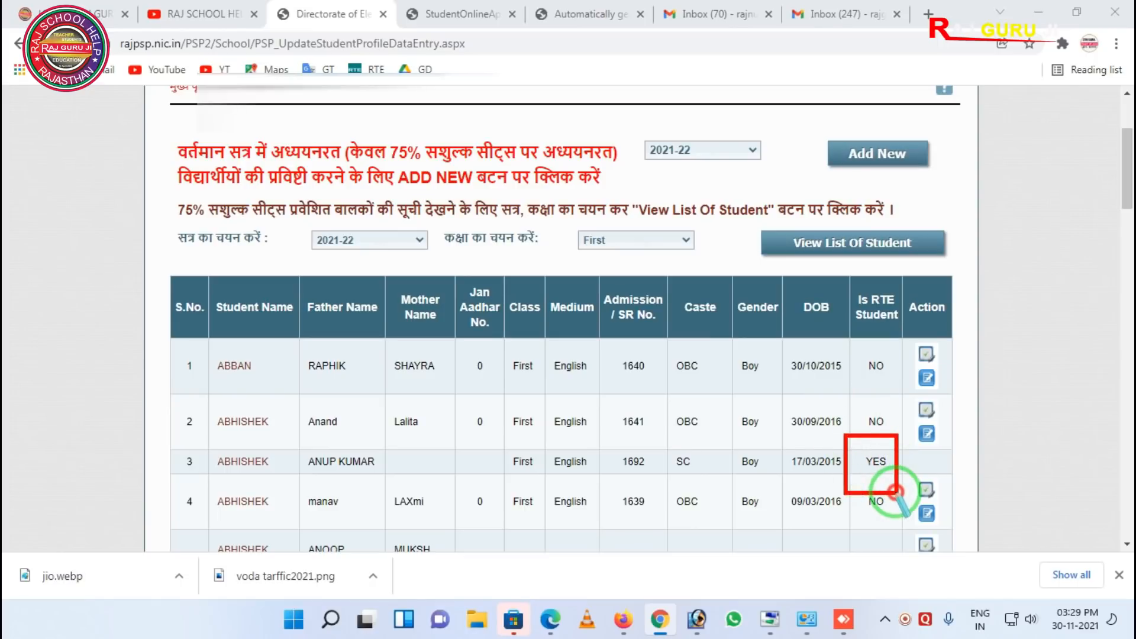
mouse_move(158, 437)
left_mouse_down()
mouse_move(194, 472)
mouse_move(642, 504)
mouse_move(959, 497)
mouse_move(964, 480)
left_mouse_up()
left_click_drag(842, 435, 905, 500)
right_click(876, 476)
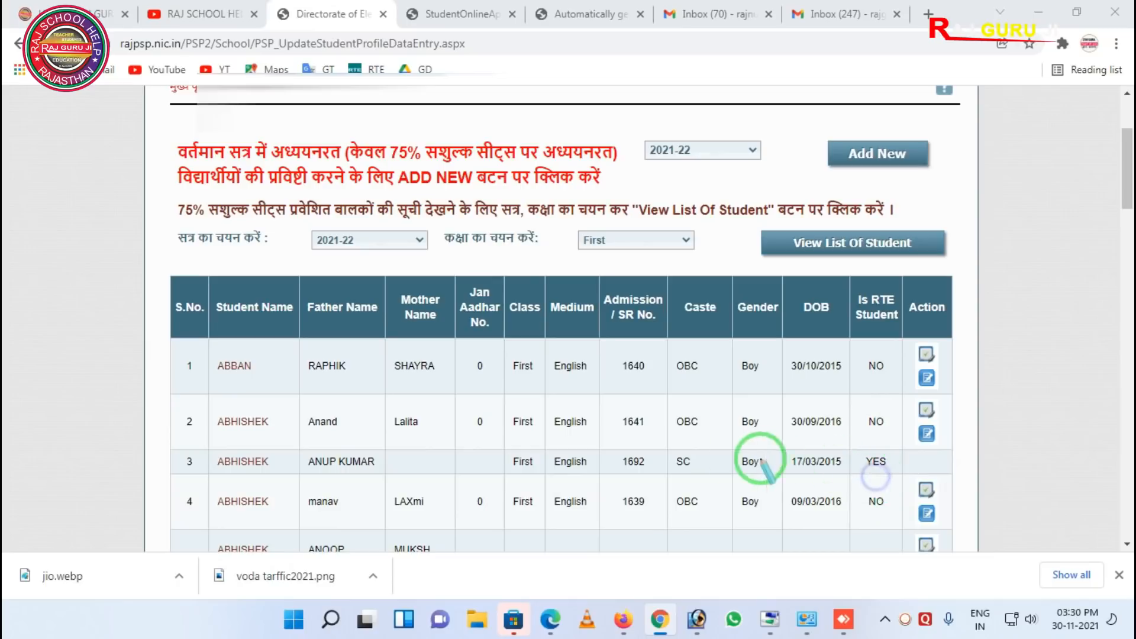
Compare the Action options of the RTE student in row 3 with those of the non-RTE students in the list
mouse_move(895, 438)
left_mouse_down()
mouse_move(944, 482)
mouse_move(974, 487)
left_mouse_up()
left_click_drag(733, 332, 922, 397)
left_click_drag(904, 335, 965, 403)
left_click(950, 396)
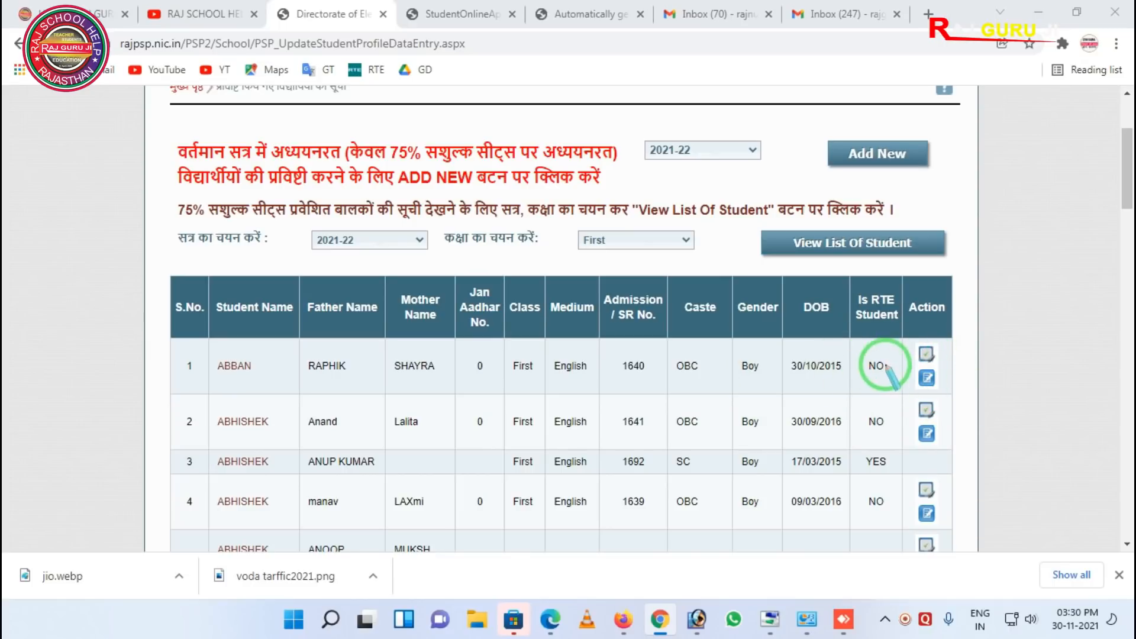
mouse_move(327, 448)
left_mouse_down()
mouse_move(863, 481)
mouse_move(959, 473)
left_mouse_up()
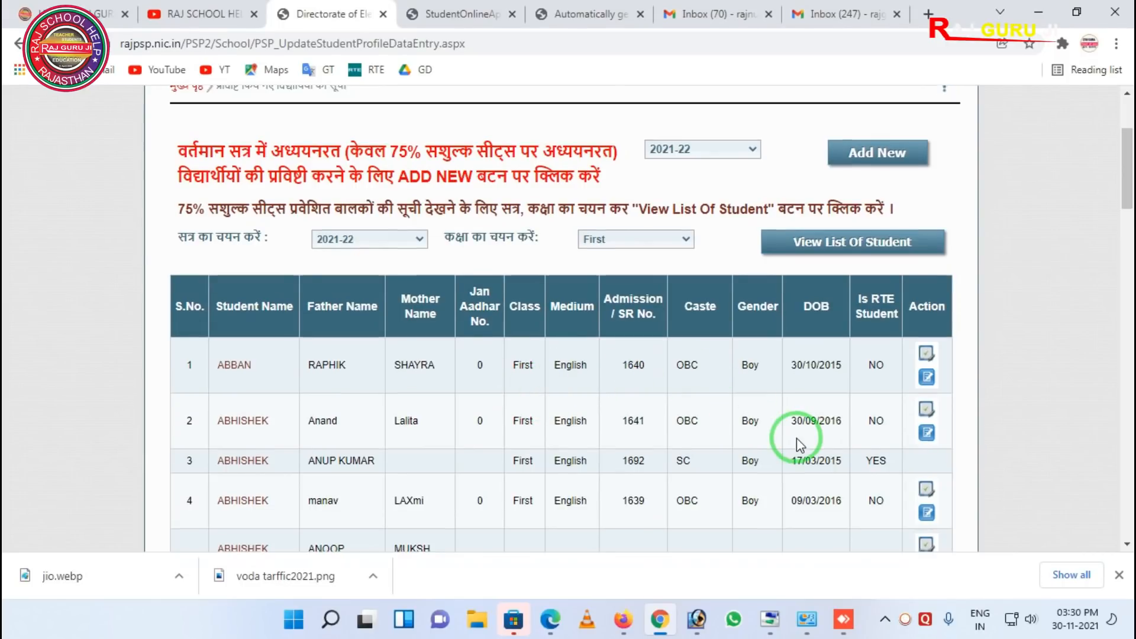
scroll(797, 438, "down", 3)
scroll(769, 425, "down", 3)
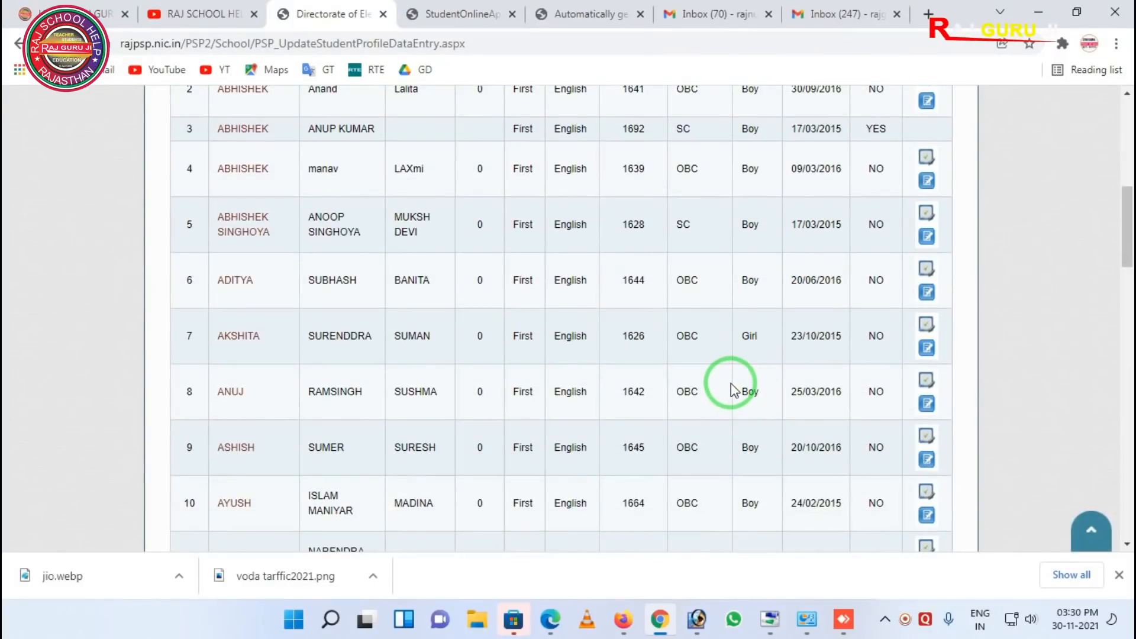
scroll(728, 373, "up", 3)
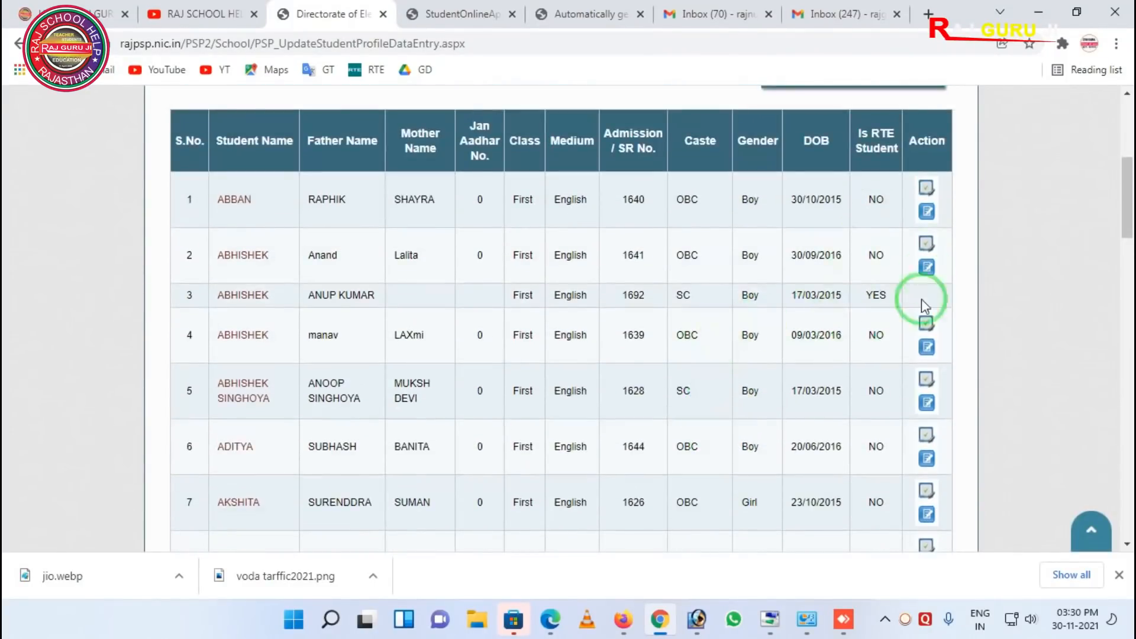